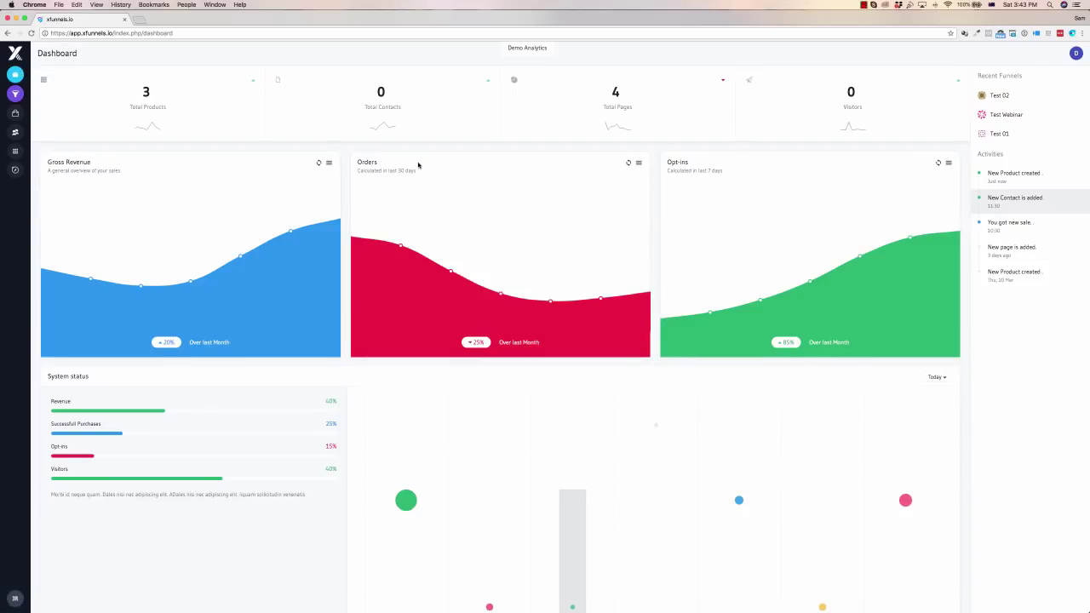
# Step: Scroll up and down through the current page to review its contents
pyautogui.scroll(-3, 832, 236)
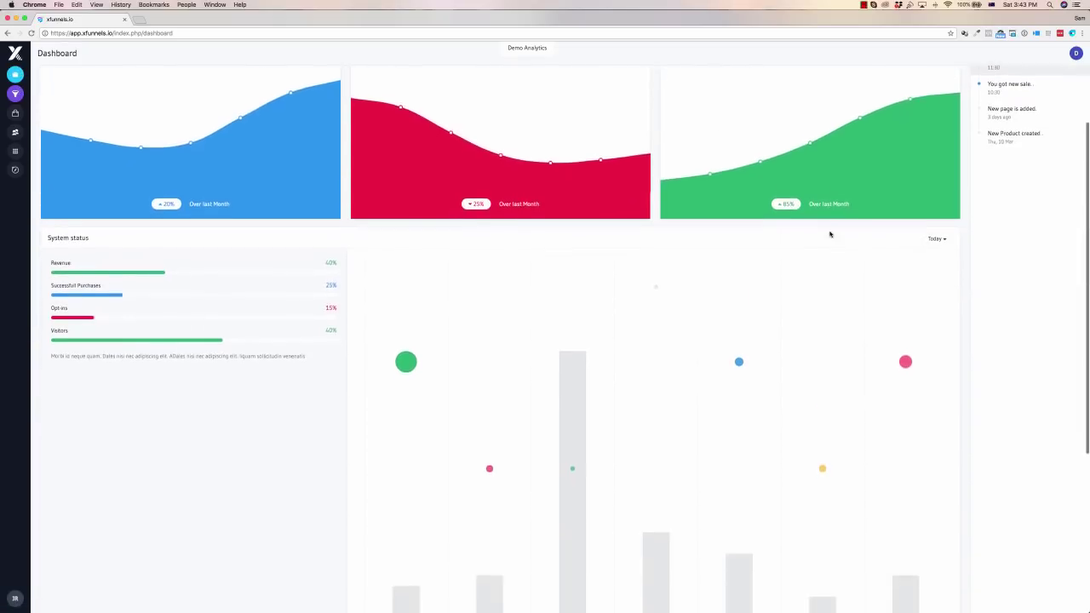
pyautogui.scroll(3, 831, 235)
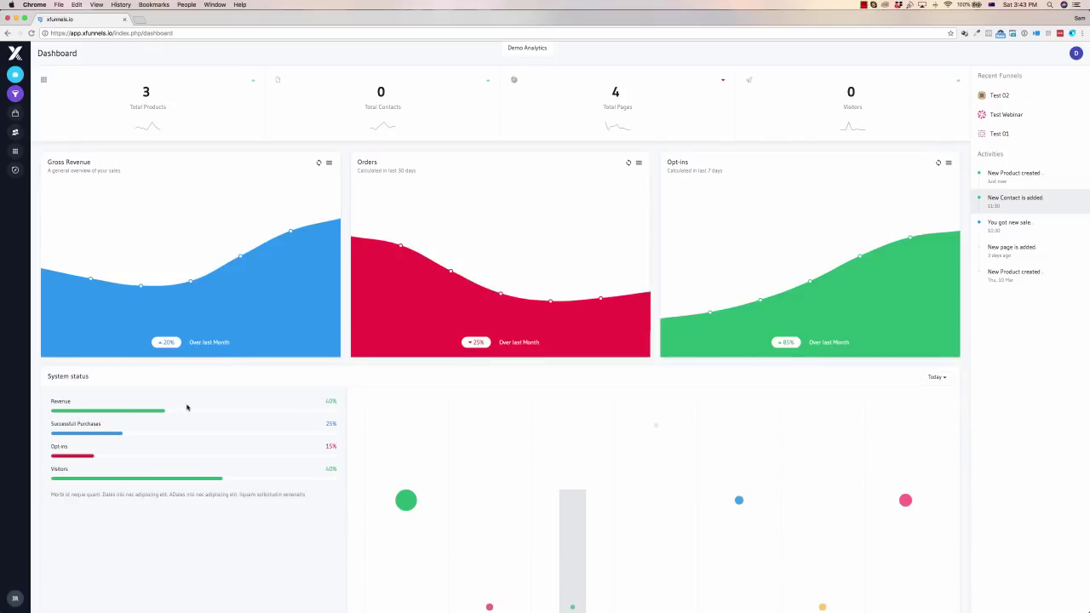
pyautogui.scroll(-5, 288, 374)
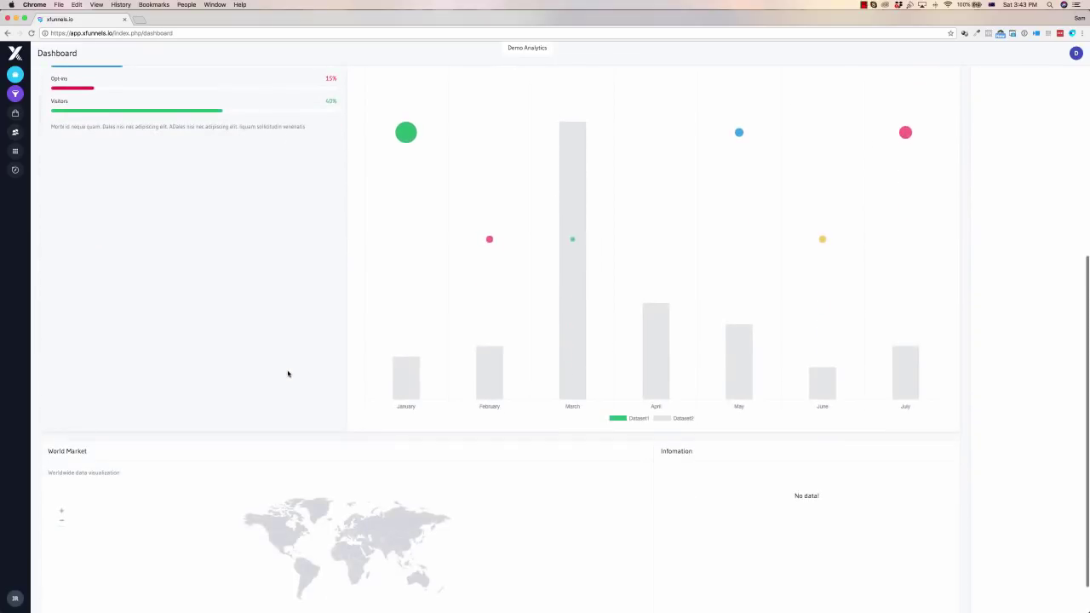
pyautogui.scroll(2, 288, 375)
pyautogui.scroll(2, 288, 373)
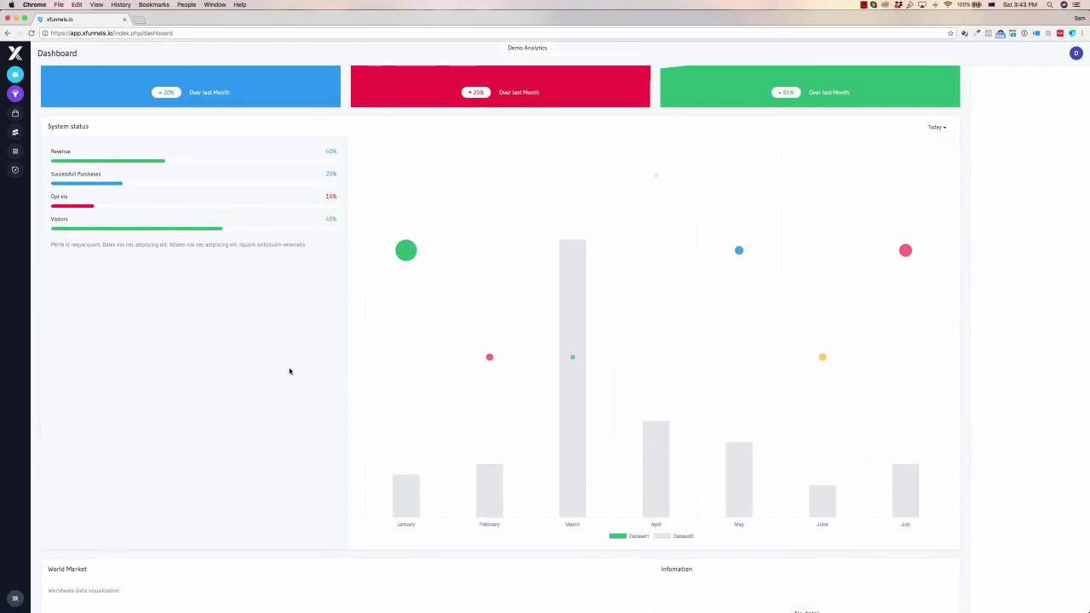
pyautogui.scroll(-3, 288, 373)
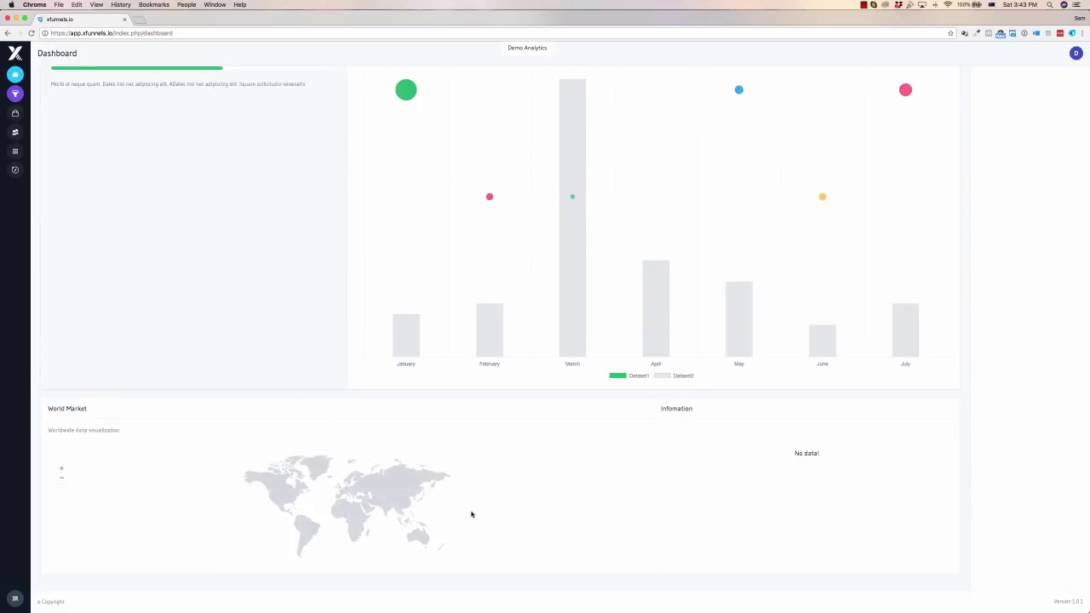
pyautogui.scroll(3, 466, 513)
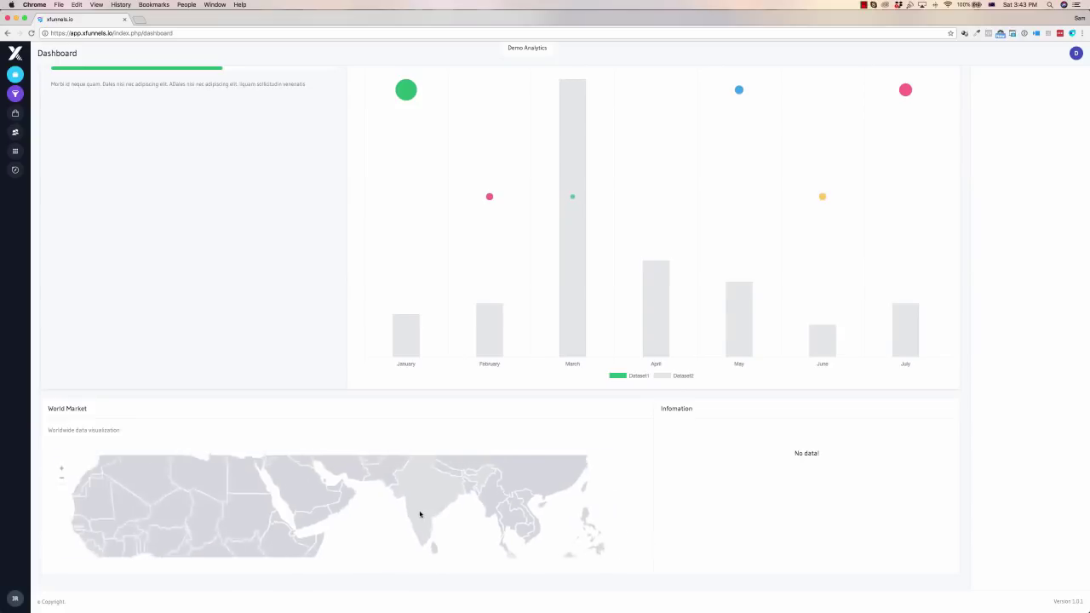
pyautogui.scroll(-3, 419, 513)
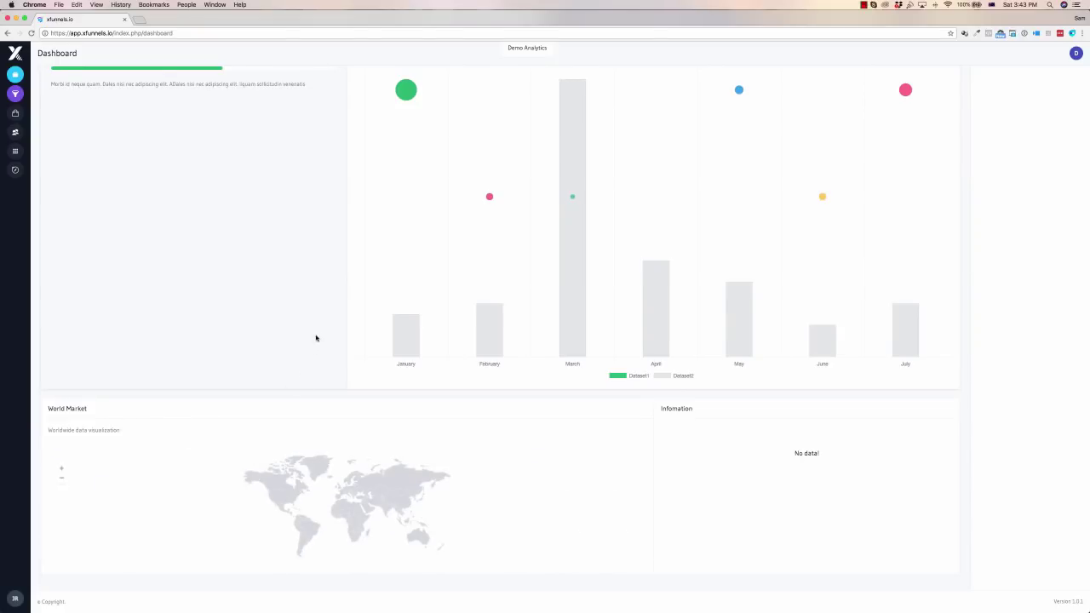
pyautogui.scroll(5, 314, 338)
pyautogui.scroll(1, 314, 337)
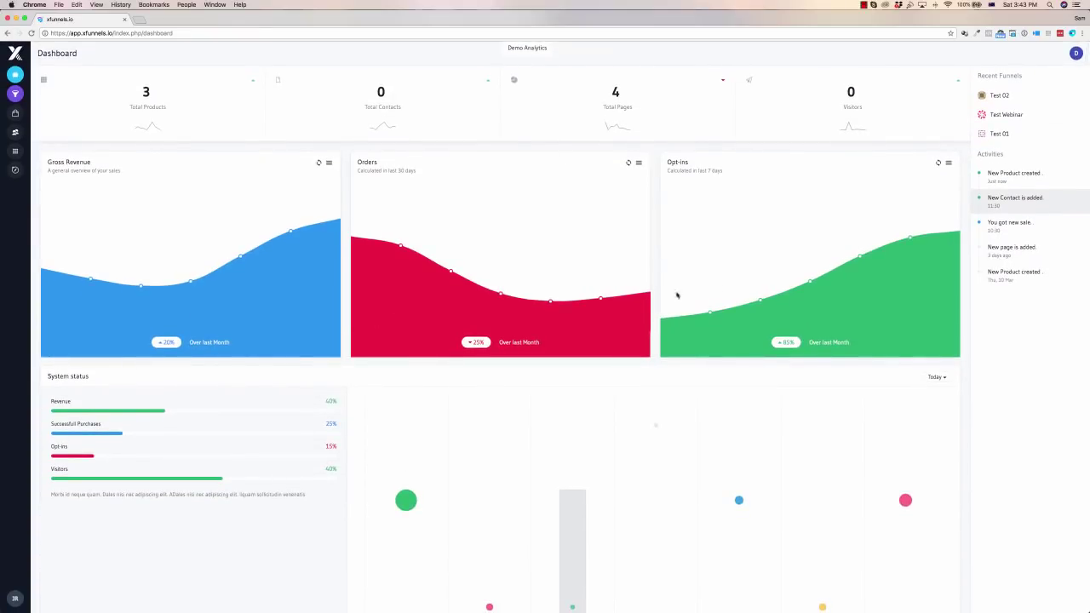
# Step: Visit My Products, then go to App Integrations and skip the tour
pyautogui.moveTo(811, 284)
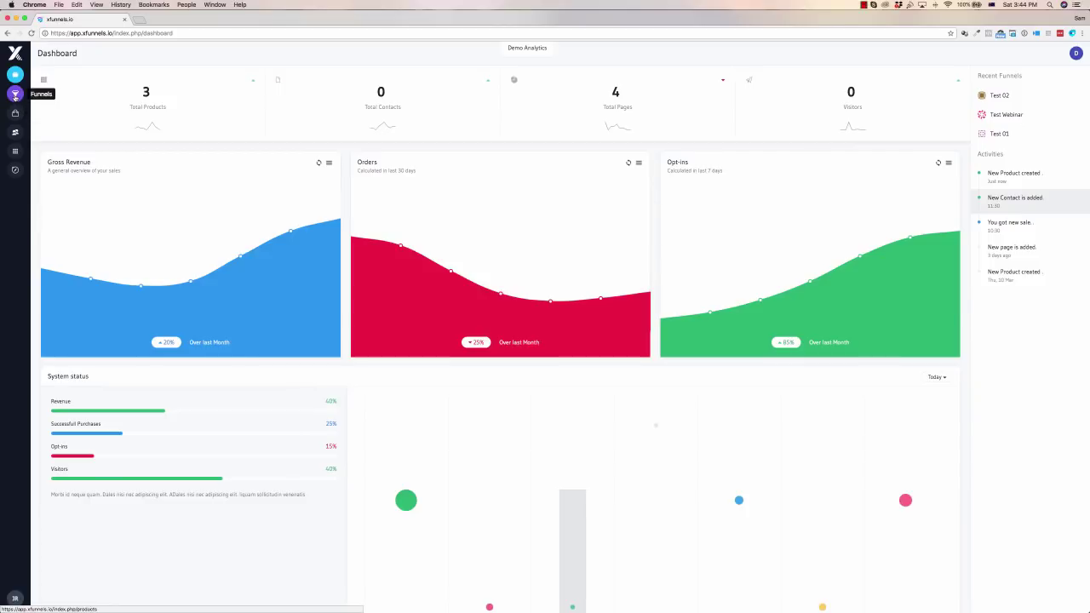
pyautogui.click(15, 113)
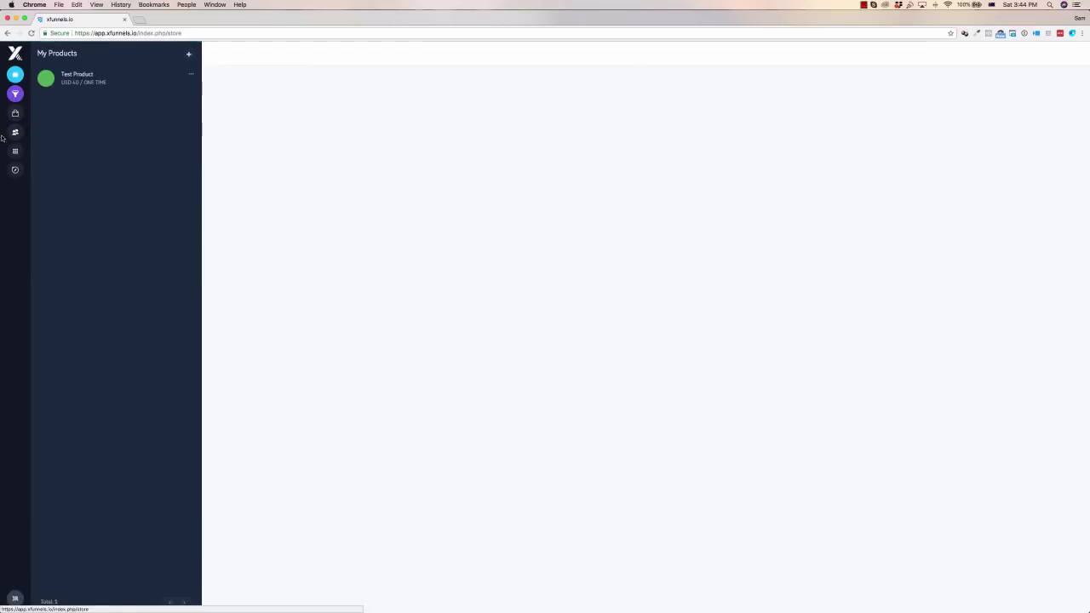
pyautogui.click(15, 151)
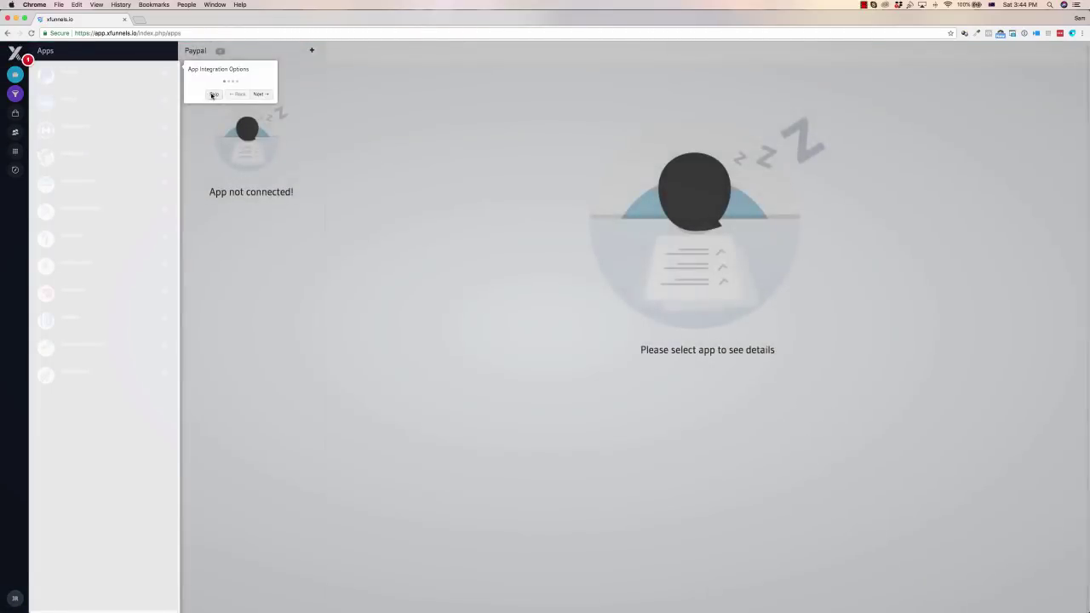
pyautogui.click(213, 95)
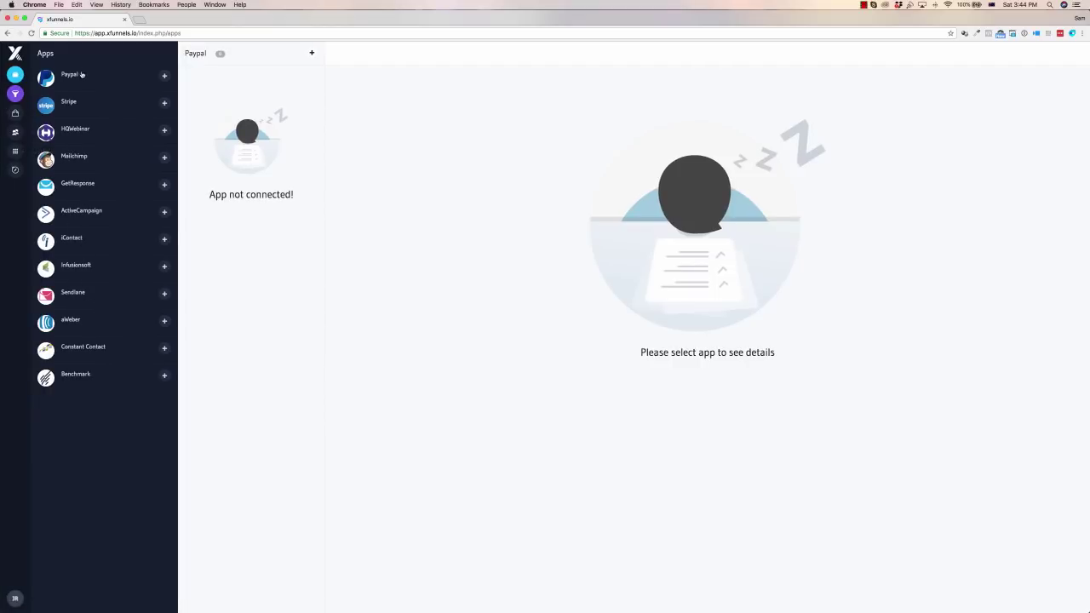
# Step: Start a new product named 'Super Software' with the description 'Description in here'
pyautogui.click(16, 120)
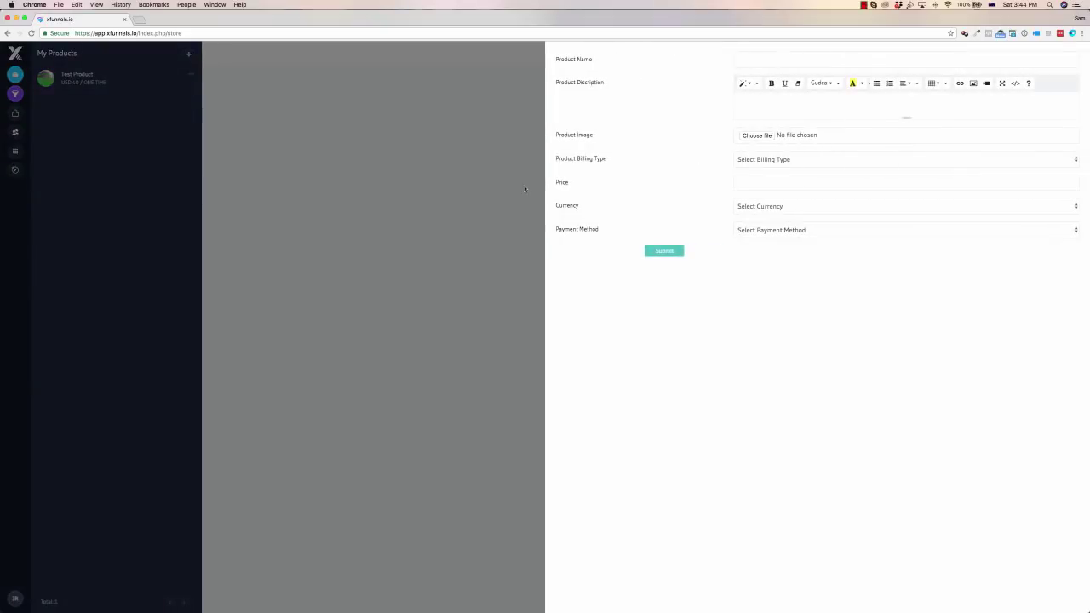
pyautogui.write('Super Software')
pyautogui.click(738, 101)
pyautogui.write('Description in here')
# Step: Add SMP-B.jpg as the product image, cropped around the logo
pyautogui.click(757, 137)
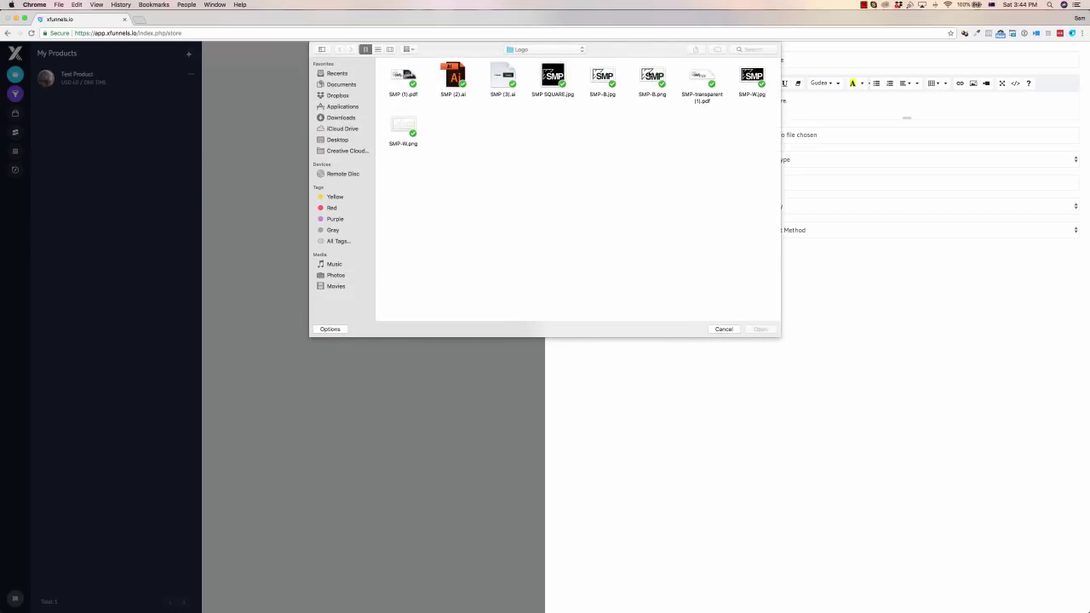
pyautogui.doubleClick(602, 77)
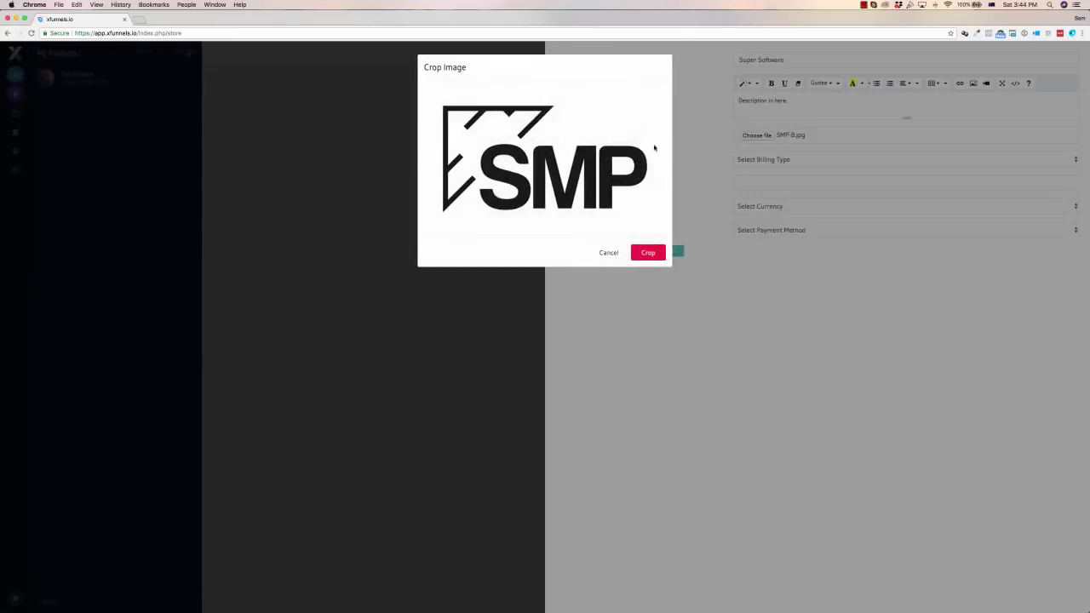
pyautogui.moveTo(609, 169); pyautogui.dragTo(645, 168)
pyautogui.moveTo(514, 169); pyautogui.dragTo(448, 168)
pyautogui.click(640, 271)
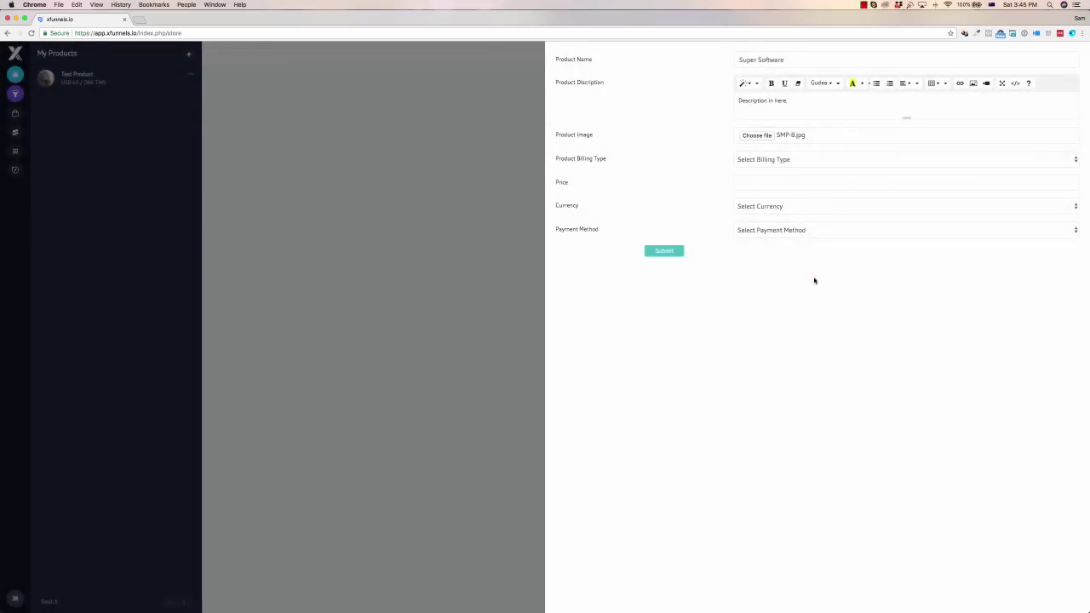
# Step: Give Super Software Monthly billing at 27 USD via Paypal and submit it
pyautogui.click(820, 162)
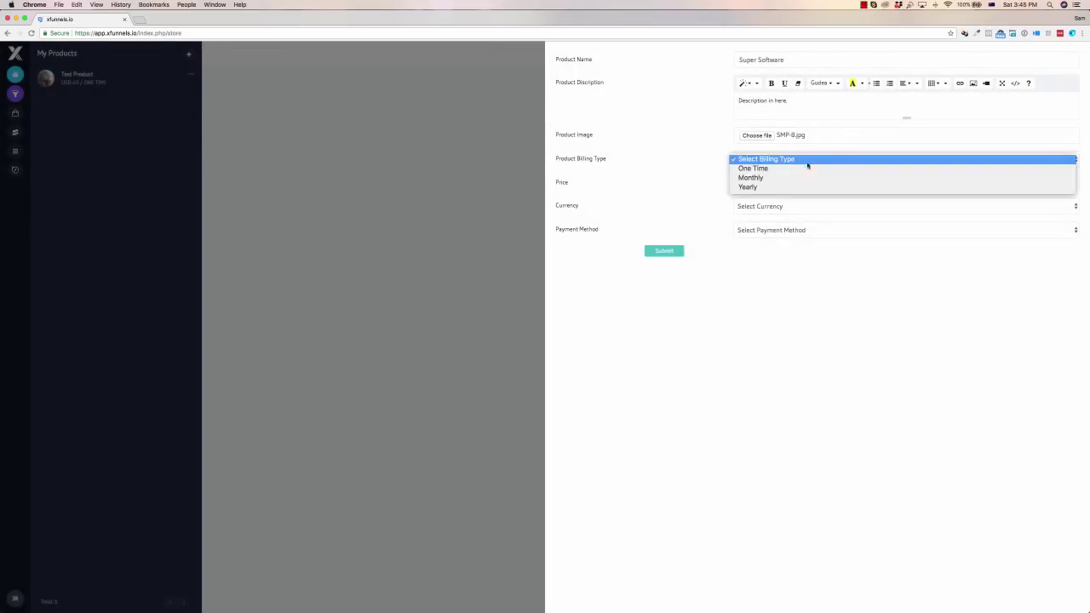
pyautogui.click(762, 178)
pyautogui.click(761, 181)
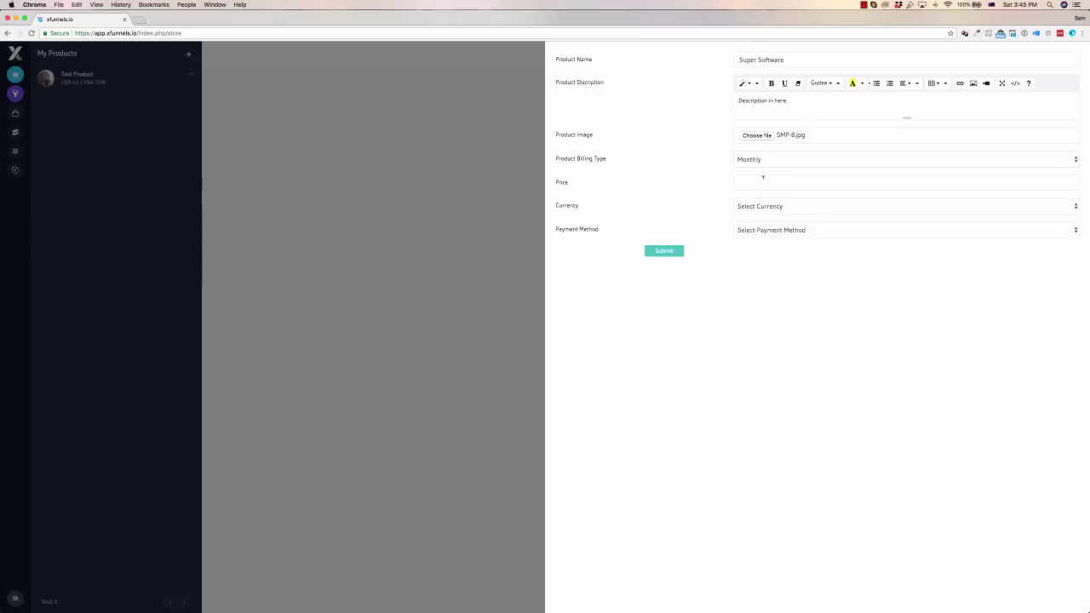
pyautogui.write('27')
pyautogui.click(775, 205)
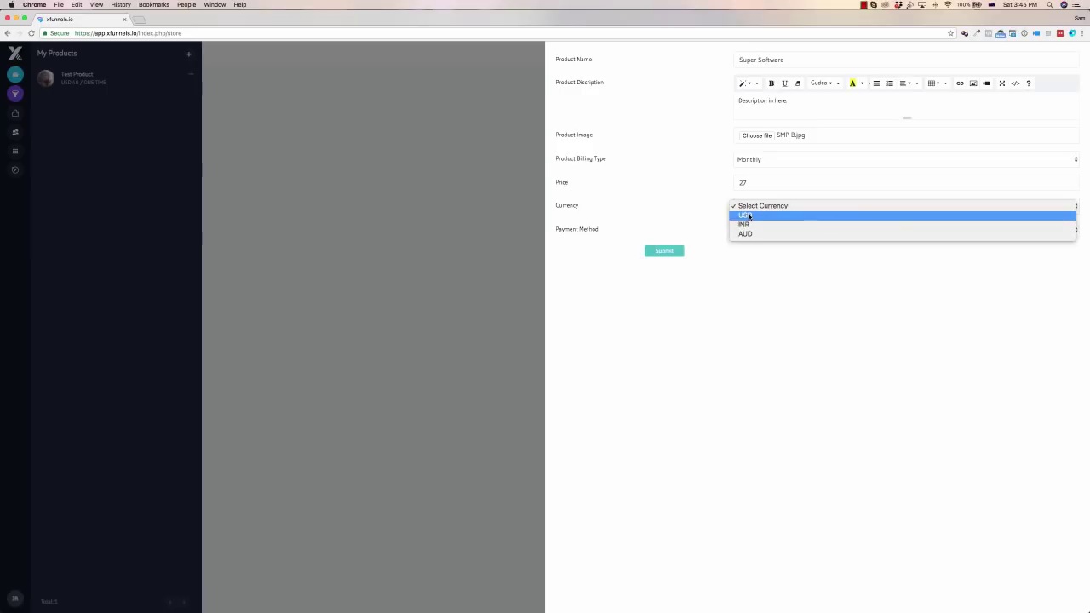
pyautogui.click(746, 215)
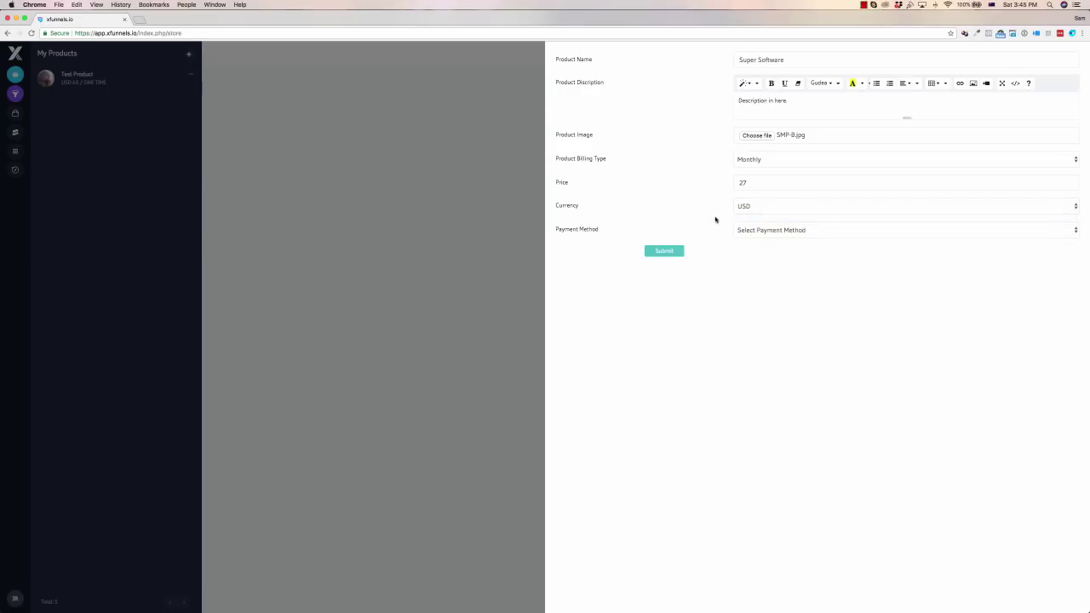
pyautogui.click(756, 231)
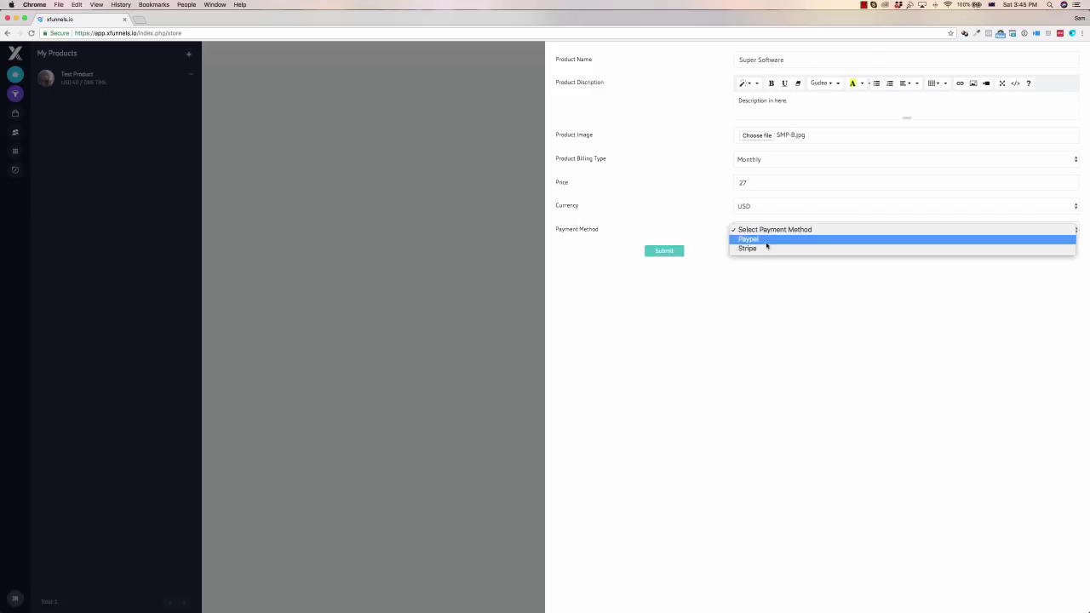
pyautogui.click(766, 242)
pyautogui.click(664, 252)
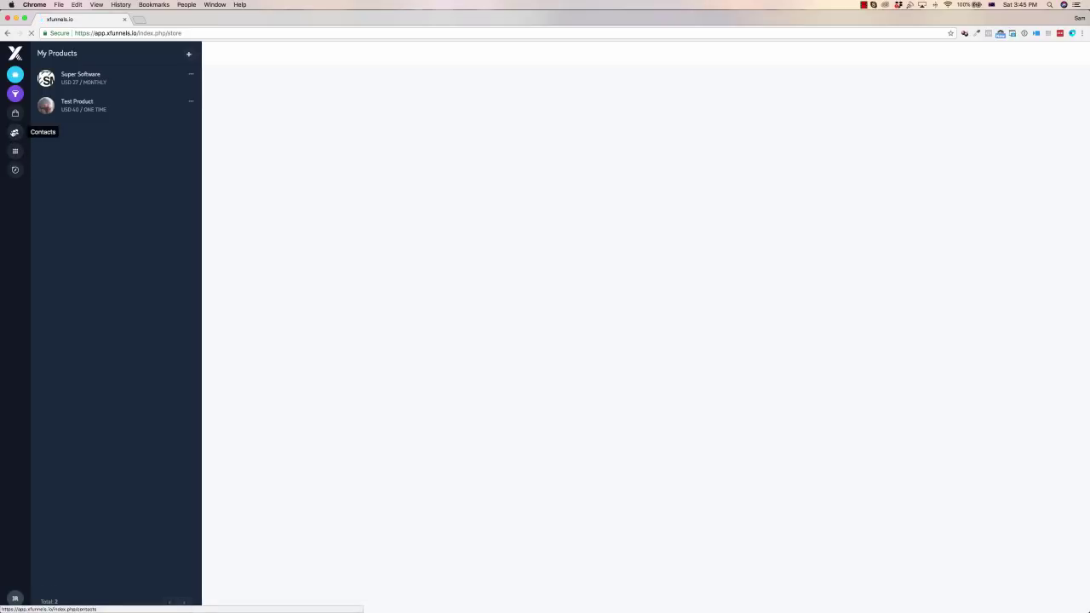
# Step: Visit the Contacts page, then the My Domains page
pyautogui.click(14, 132)
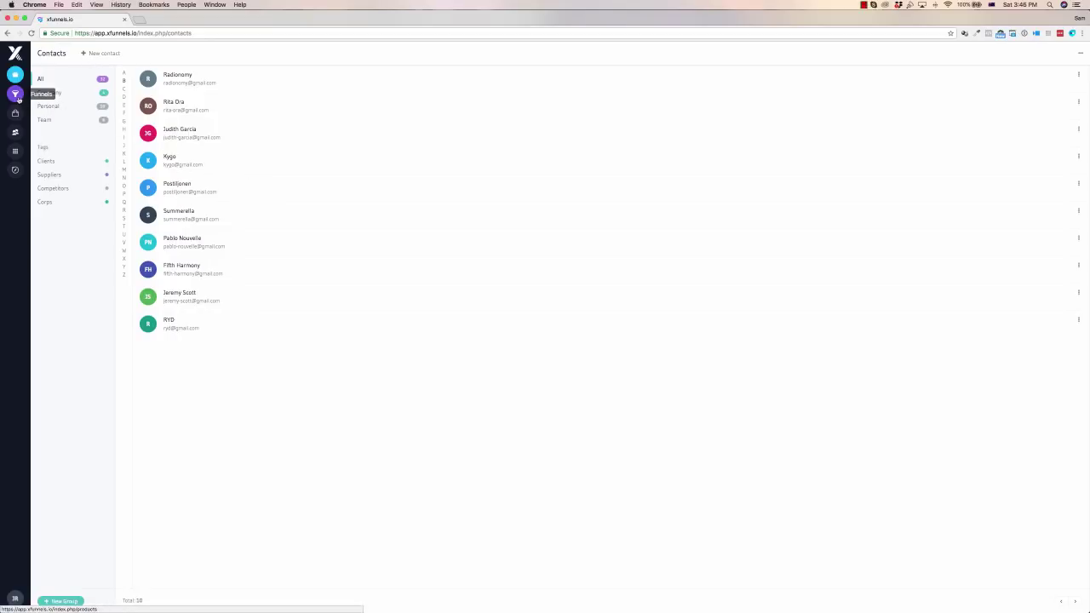
pyautogui.click(14, 171)
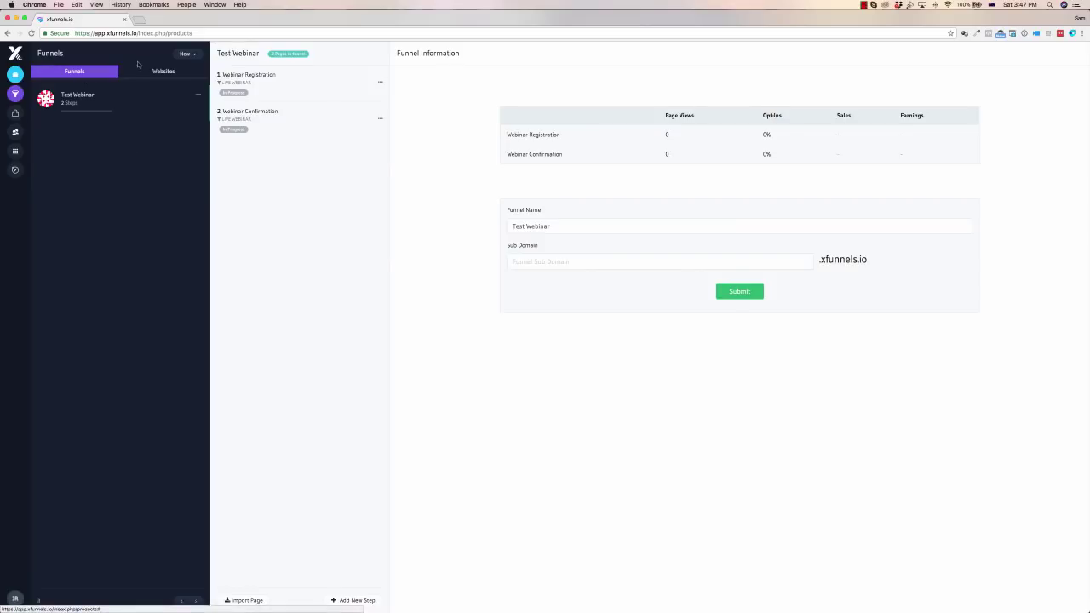
# Step: Create a new Product Launch funnel named 'Demo Product Launch'
pyautogui.click(182, 55)
pyautogui.click(170, 75)
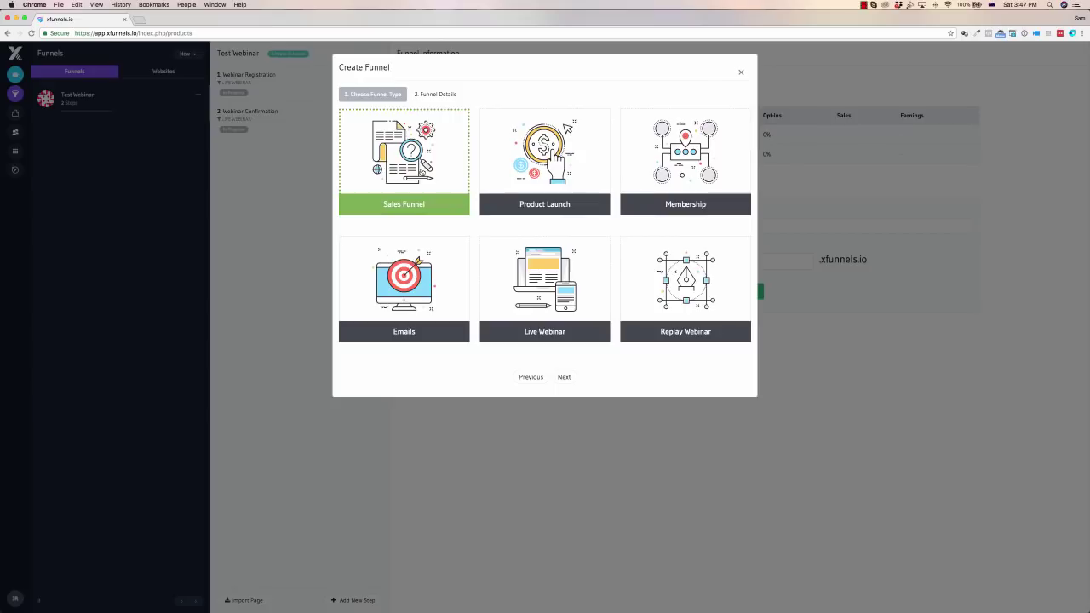
pyautogui.click(564, 178)
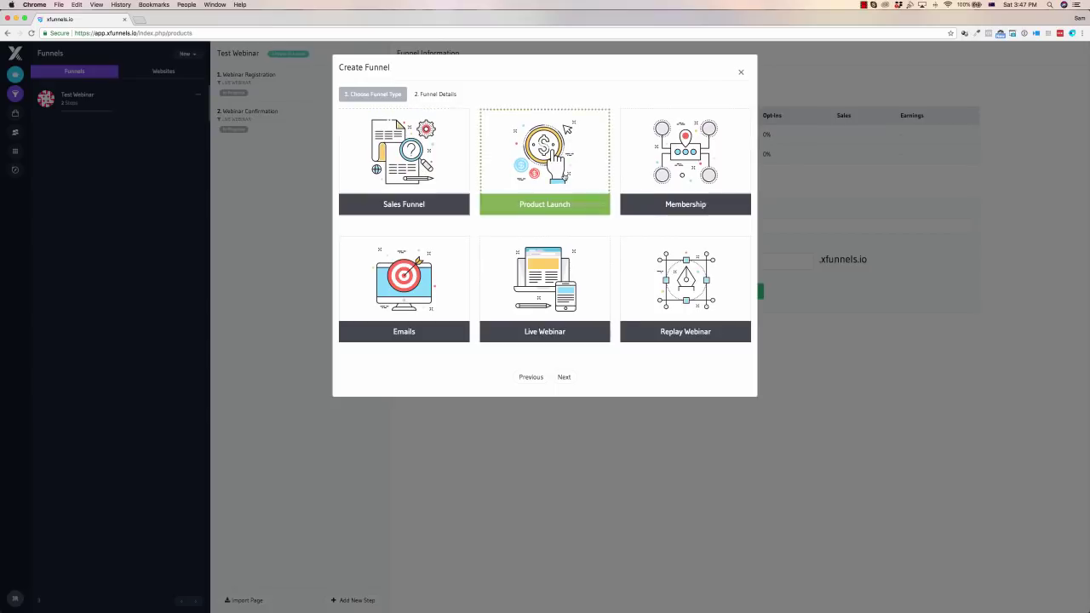
pyautogui.click(558, 386)
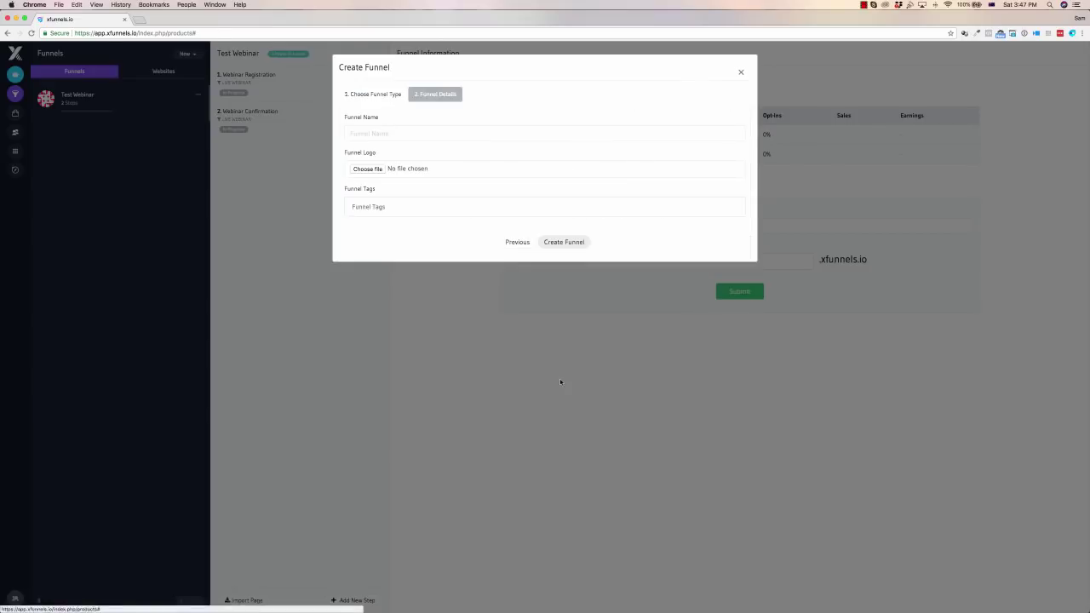
pyautogui.click(406, 135)
pyautogui.write('Demo Product')
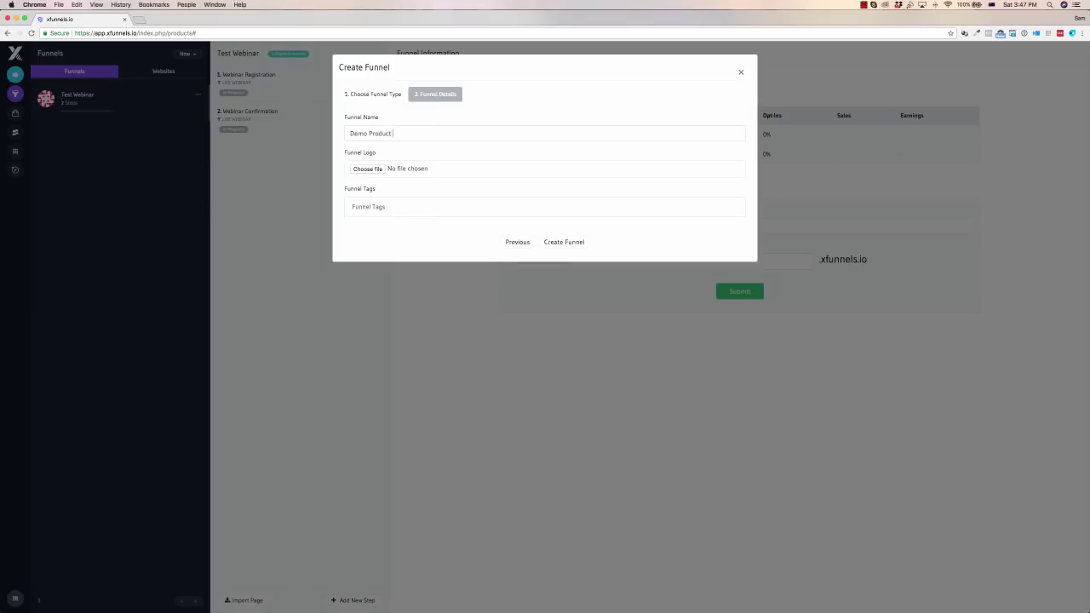
pyautogui.write(' Launch')
# Step: Set SMP-B.jpg as the funnel logo, cropped to a square
pyautogui.click(390, 167)
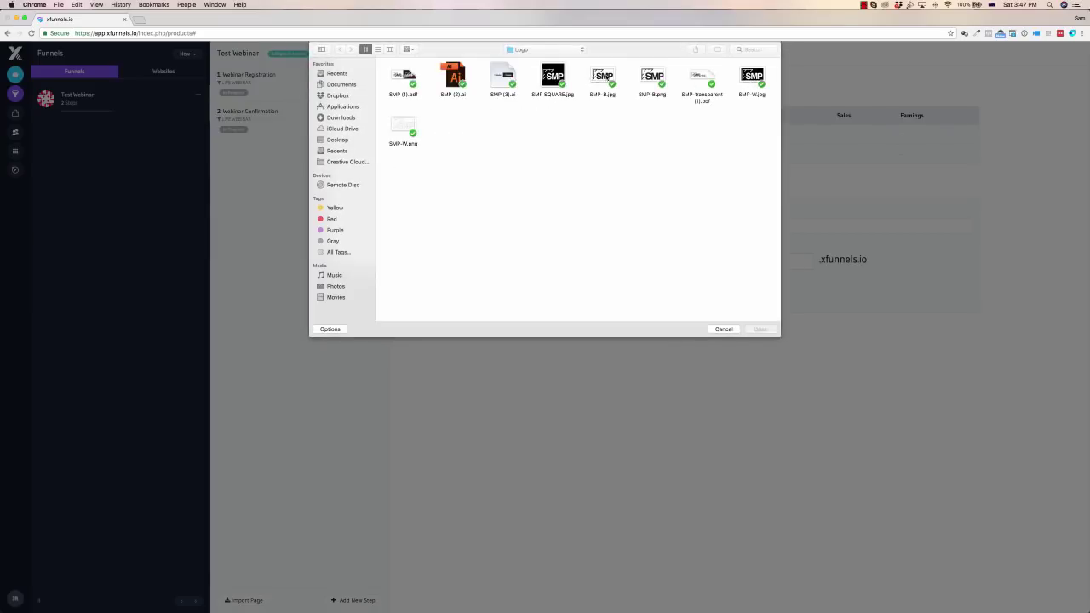
pyautogui.doubleClick(601, 76)
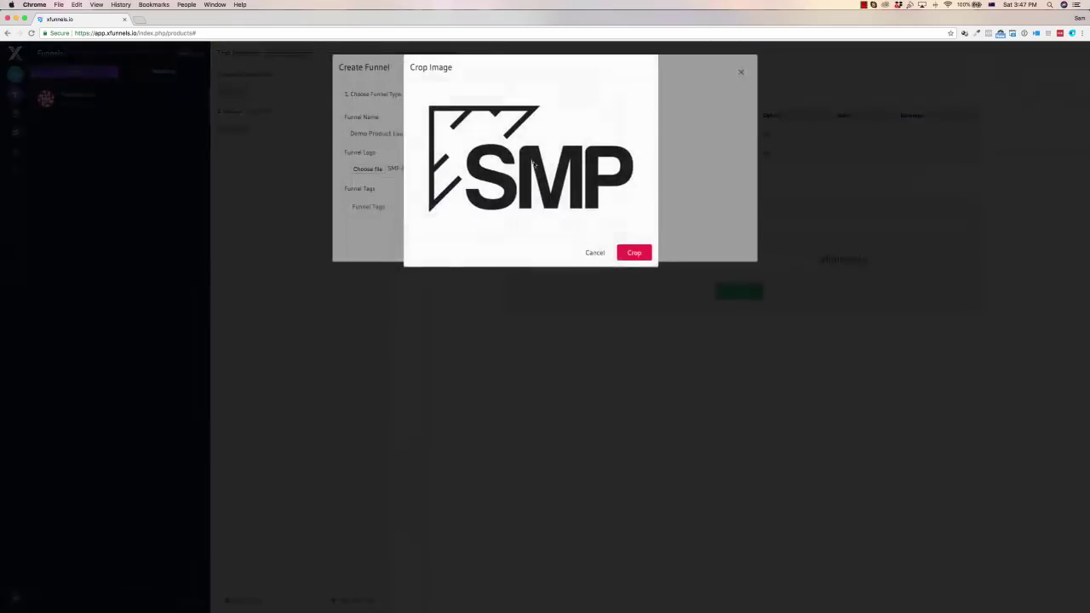
pyautogui.moveTo(630, 228); pyautogui.dragTo(553, 223)
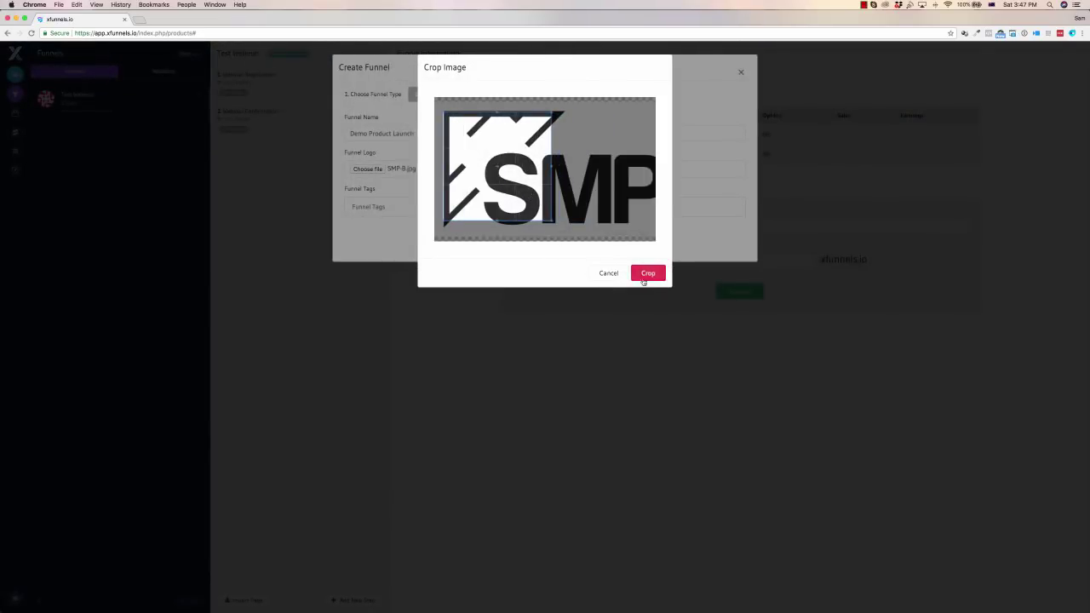
pyautogui.click(648, 272)
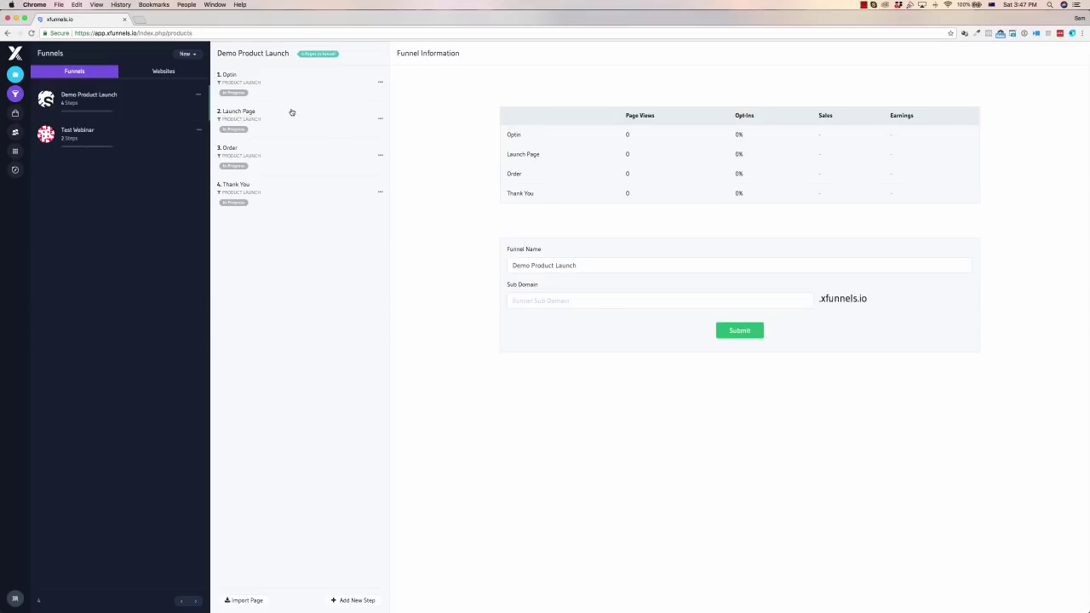
# Step: Apply the Agency Optin template to the Optin step's variant A
pyautogui.click(380, 85)
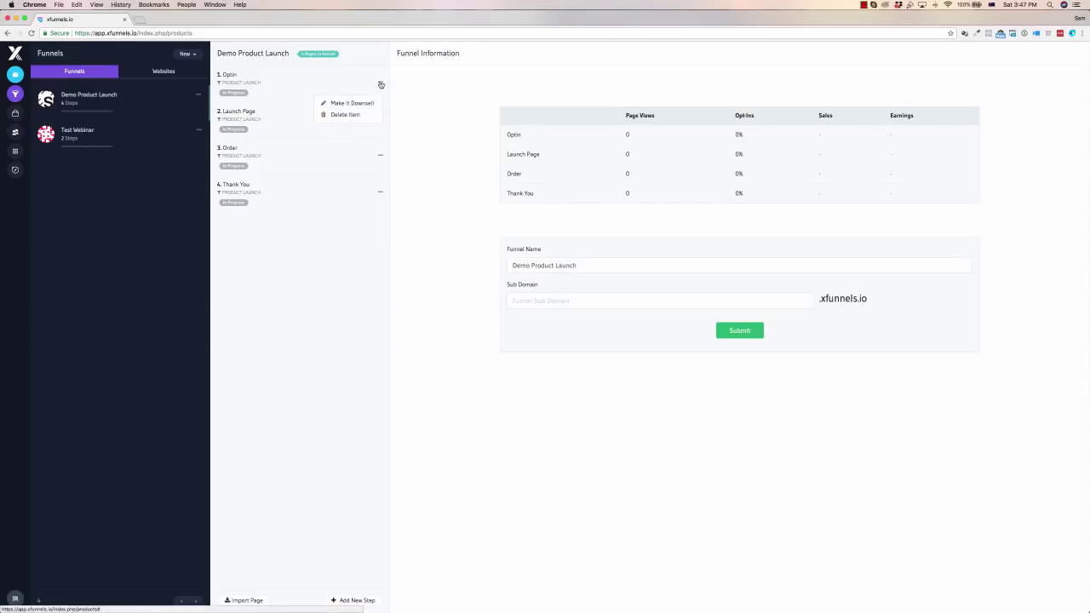
pyautogui.click(282, 85)
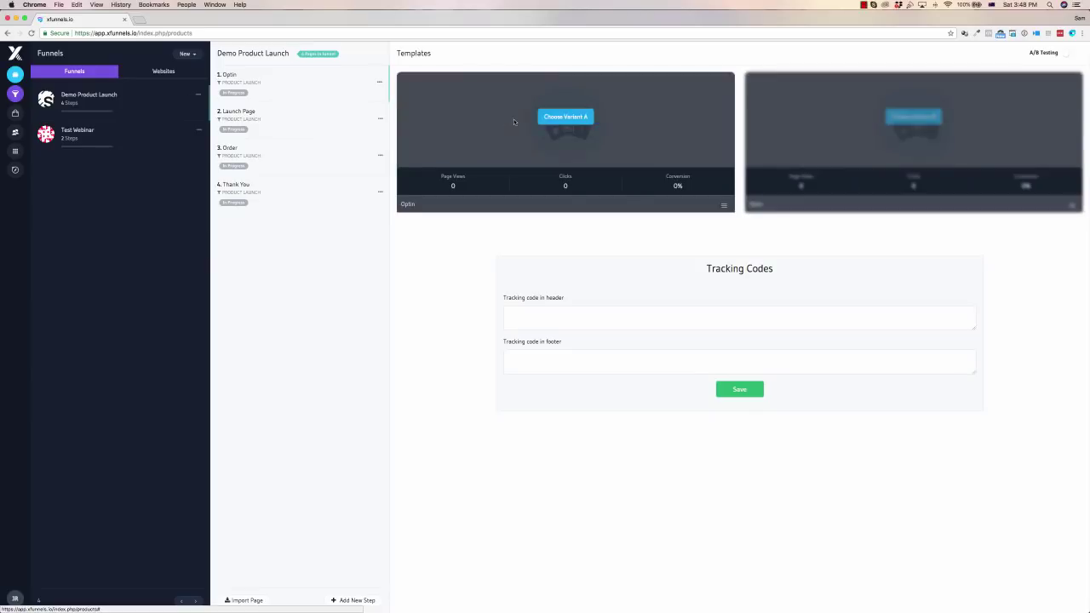
pyautogui.click(566, 118)
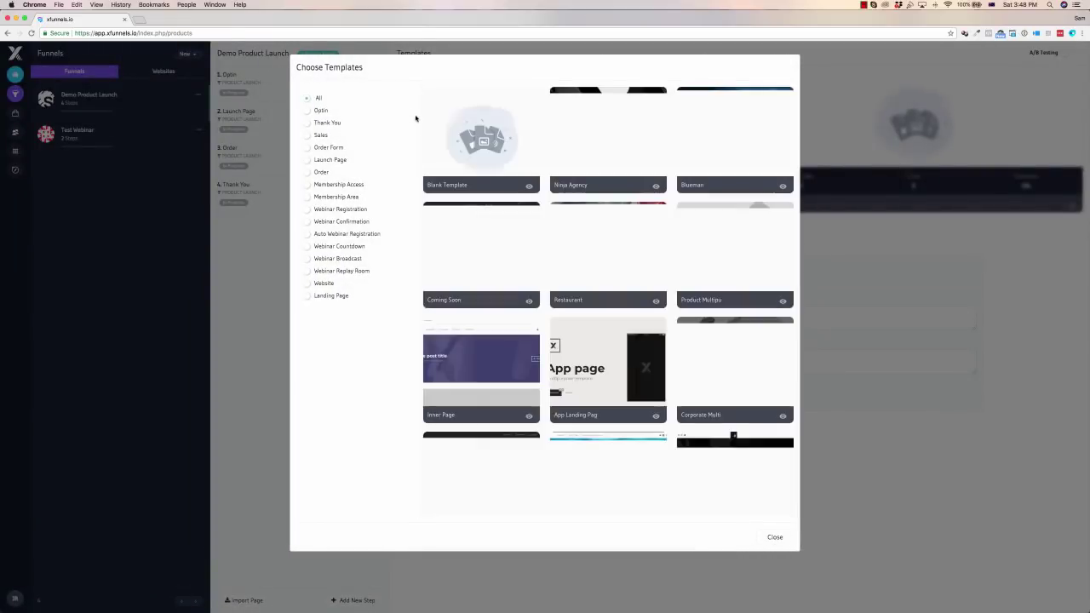
pyautogui.click(307, 110)
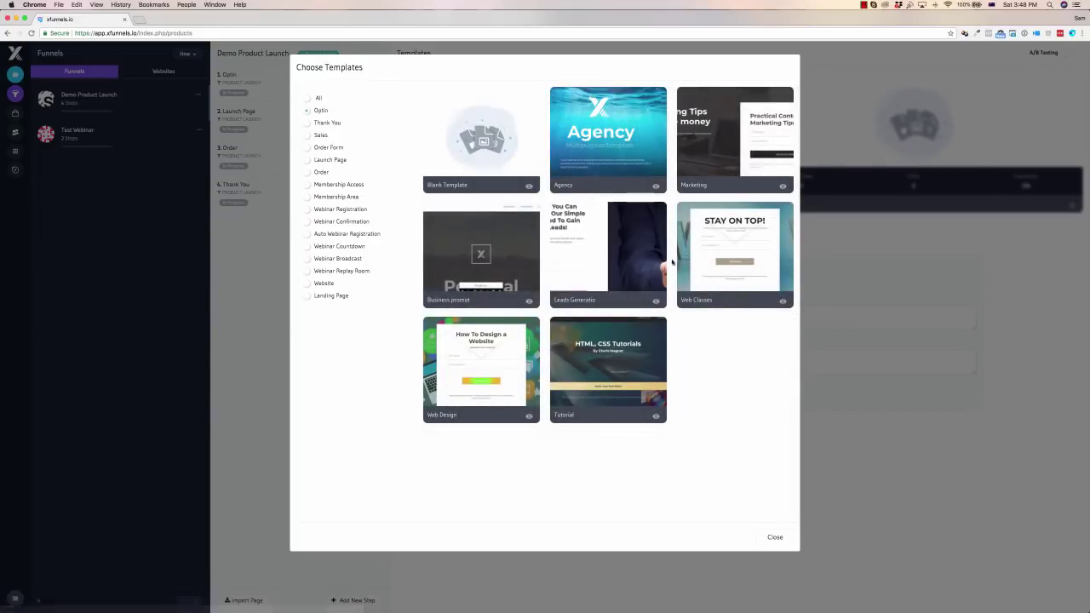
pyautogui.click(615, 133)
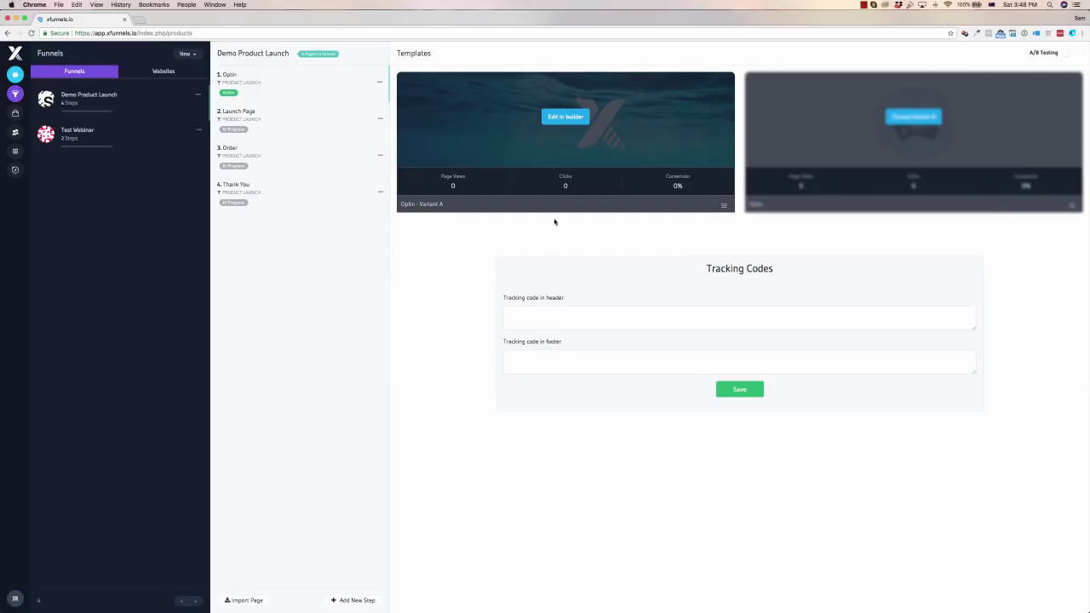
# Step: Cancel the Import Page dialog and look over the Agency template page
pyautogui.click(246, 600)
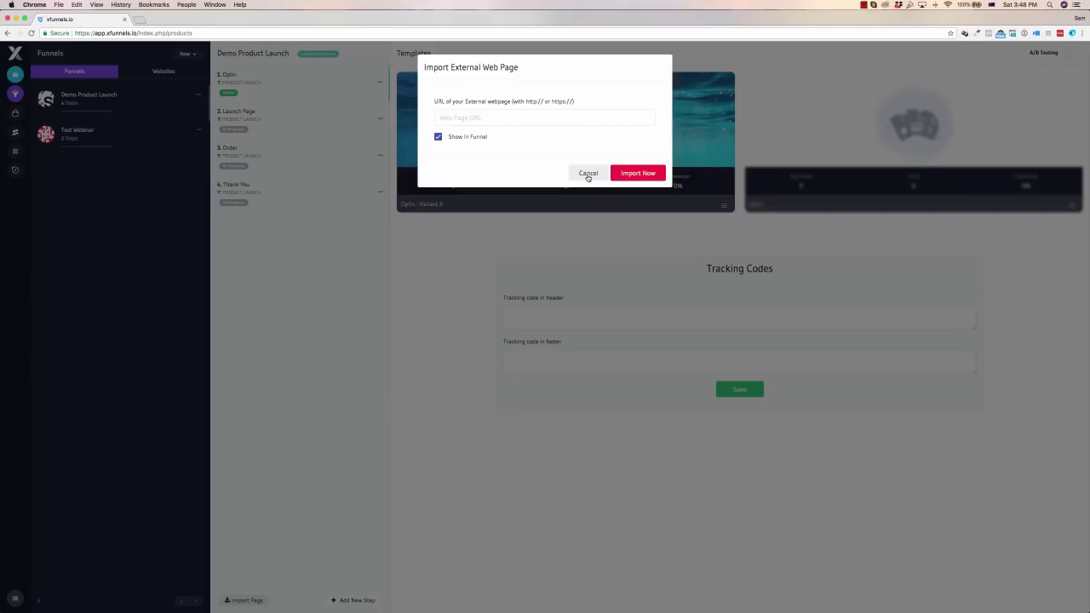
pyautogui.click(588, 174)
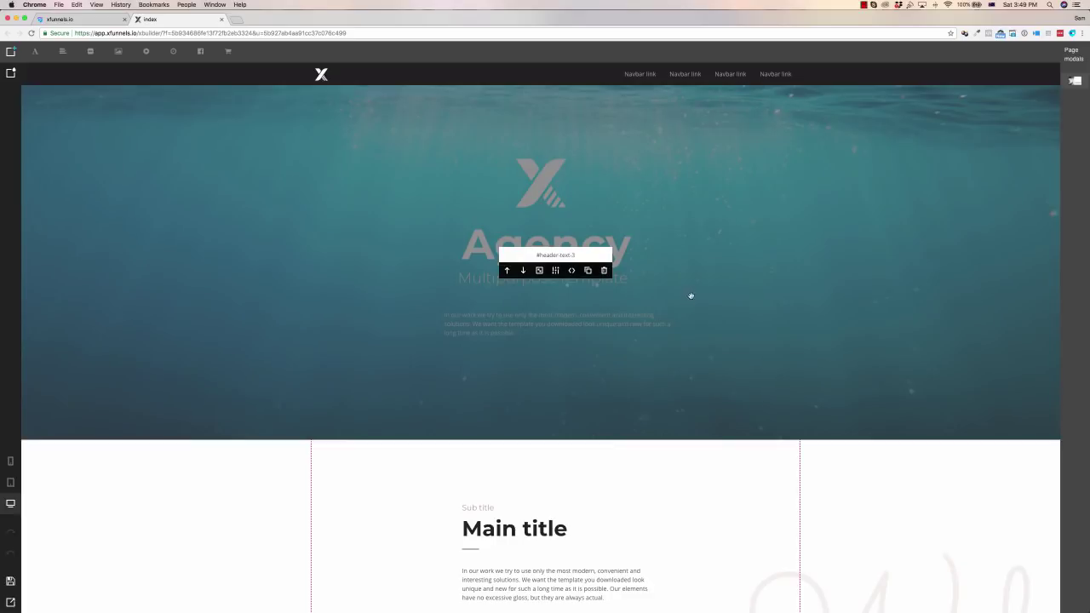
pyautogui.scroll(-3, 698, 220)
pyautogui.scroll(2, 698, 220)
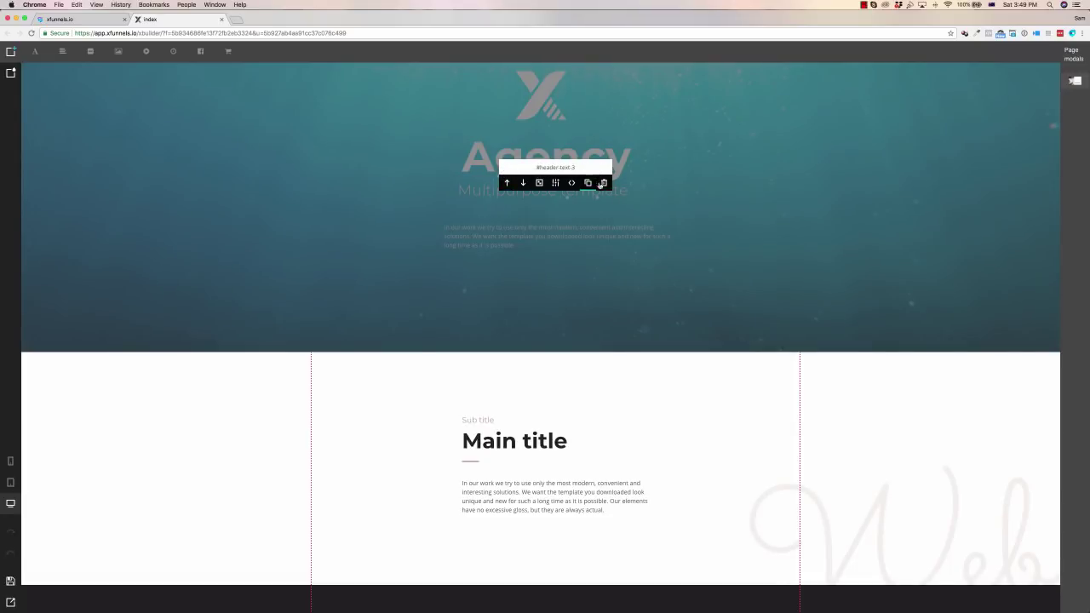
# Step: Move a text block into the hero, add title headings, and reposition the X logo
pyautogui.scroll(2, 654, 181)
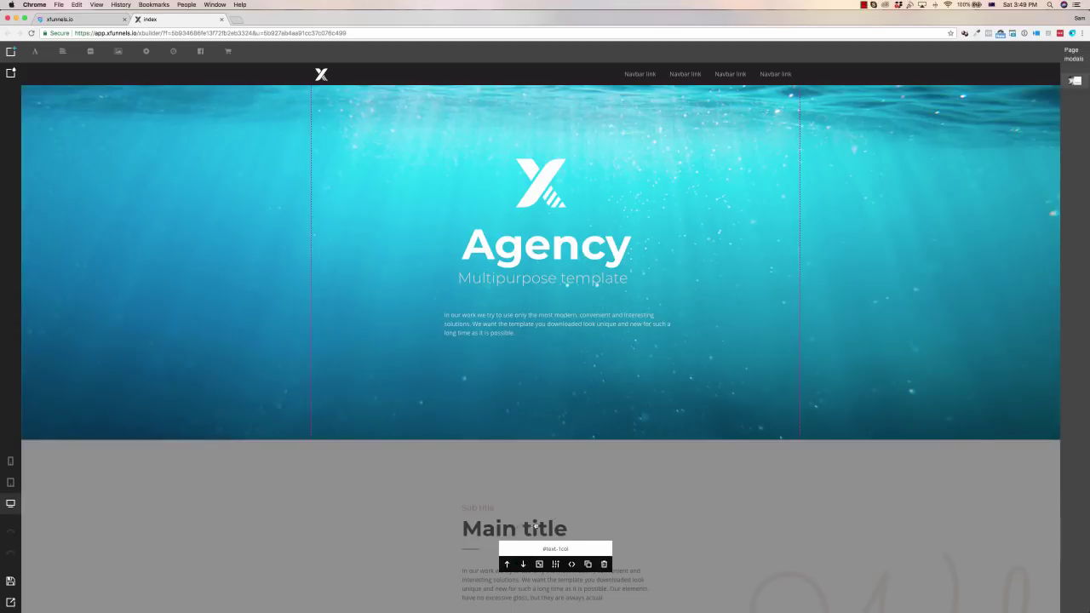
pyautogui.moveTo(535, 527); pyautogui.dragTo(502, 333)
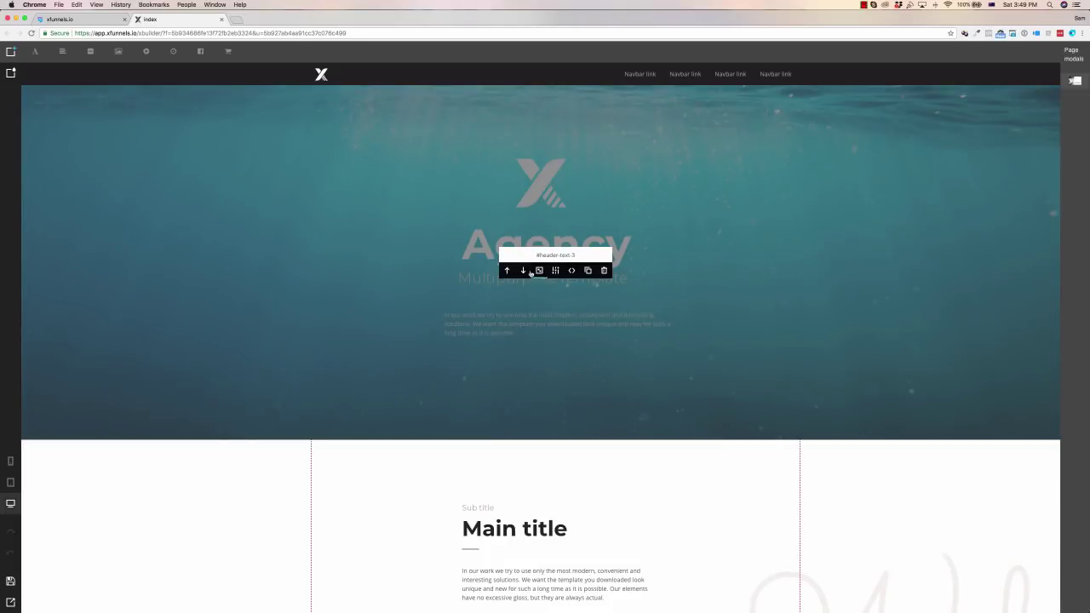
pyautogui.click(602, 269)
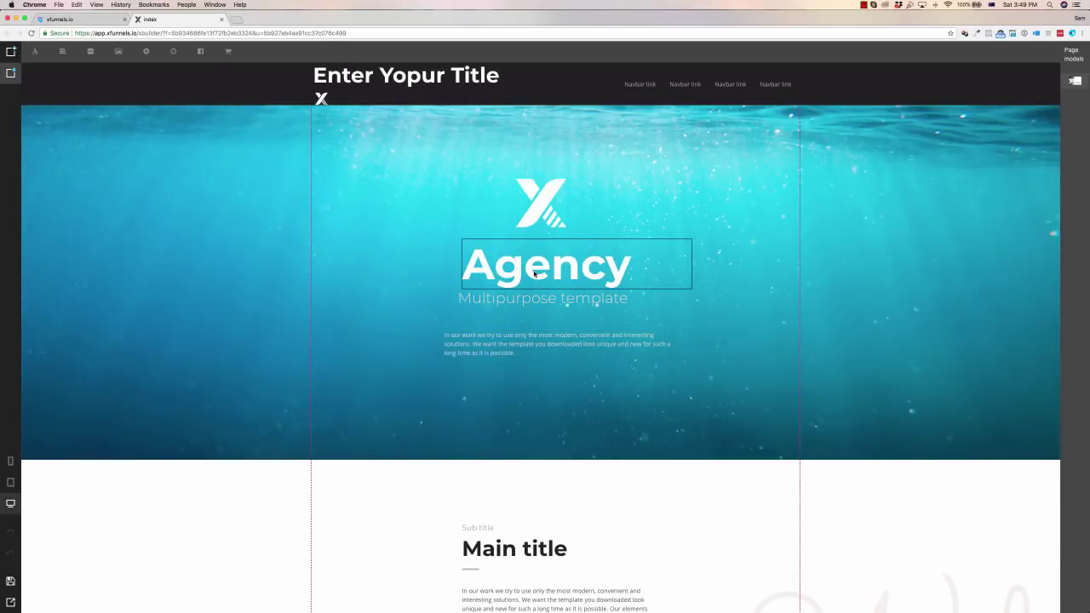
pyautogui.click(537, 272)
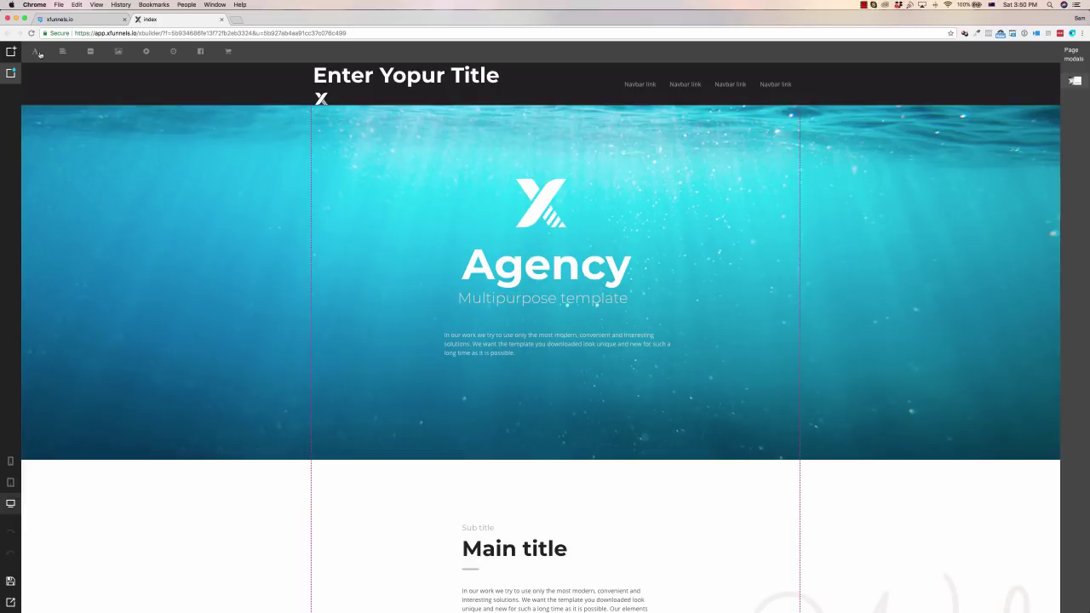
pyautogui.click(39, 53)
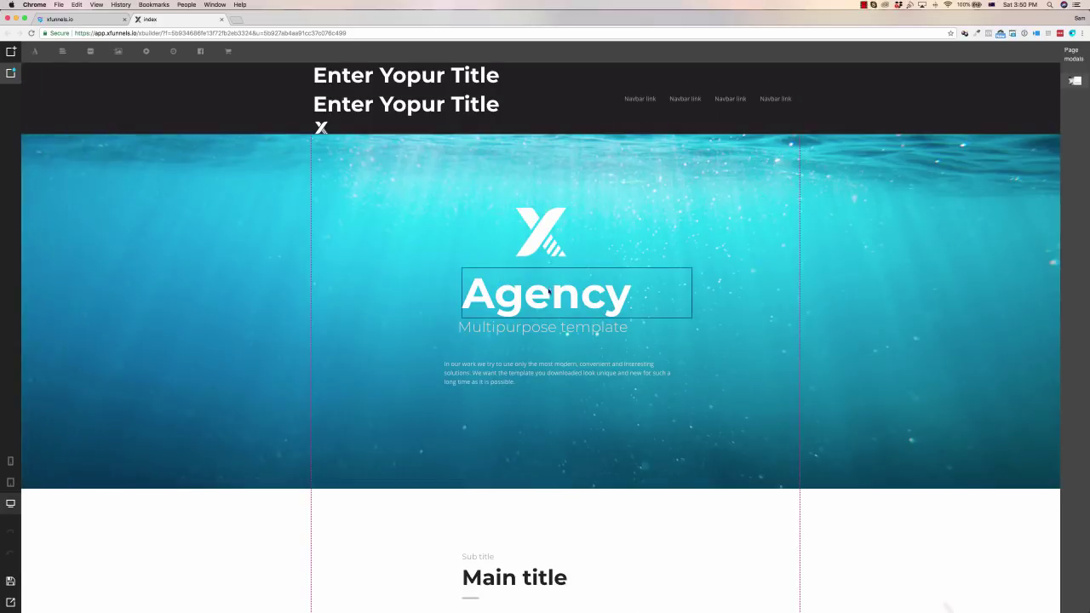
pyautogui.click(45, 52)
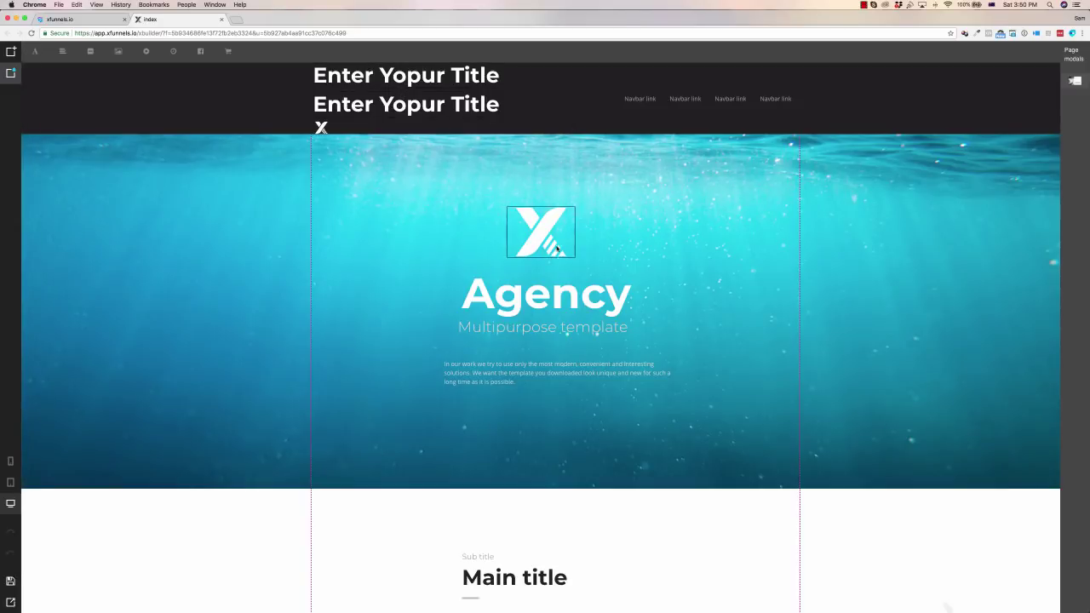
pyautogui.moveTo(542, 244); pyautogui.dragTo(587, 336)
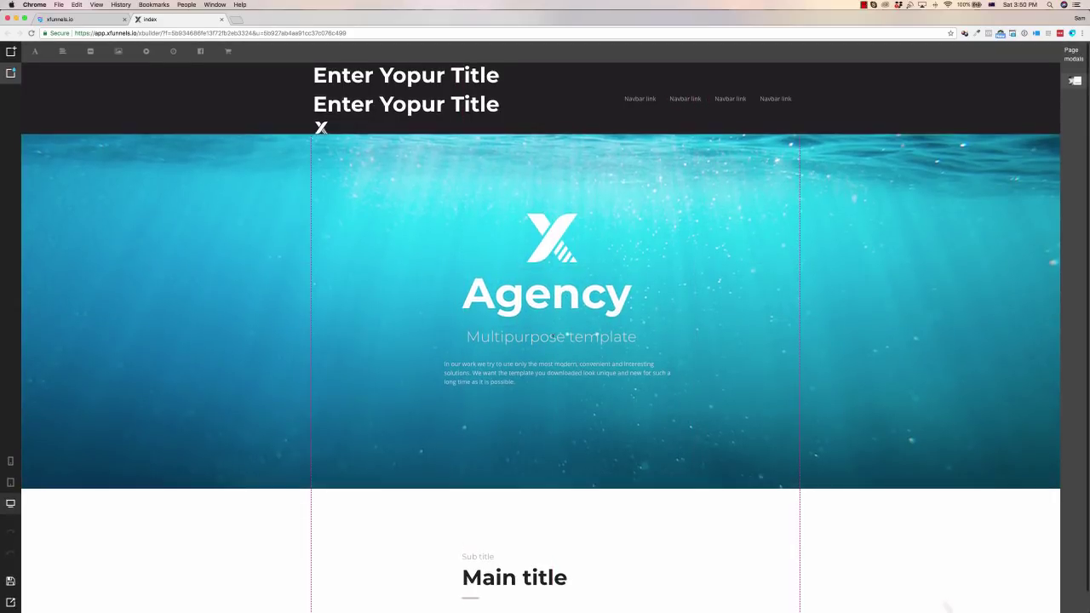
# Step: Change the hero subtitle to 'DEMO CONTENT HERE' and add another title heading
pyautogui.doubleClick(489, 336)
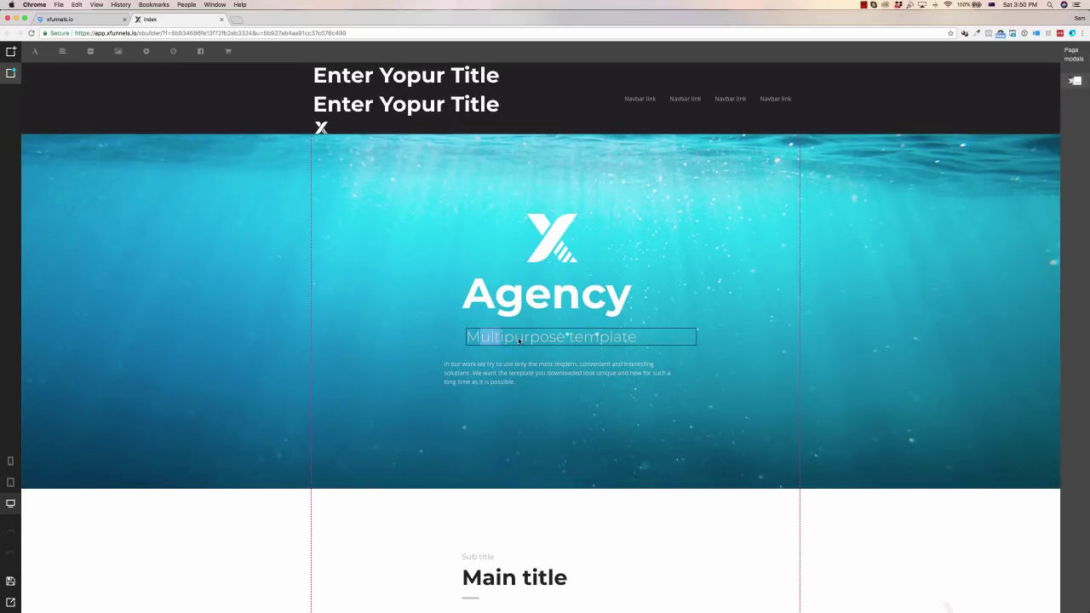
pyautogui.click(37, 53)
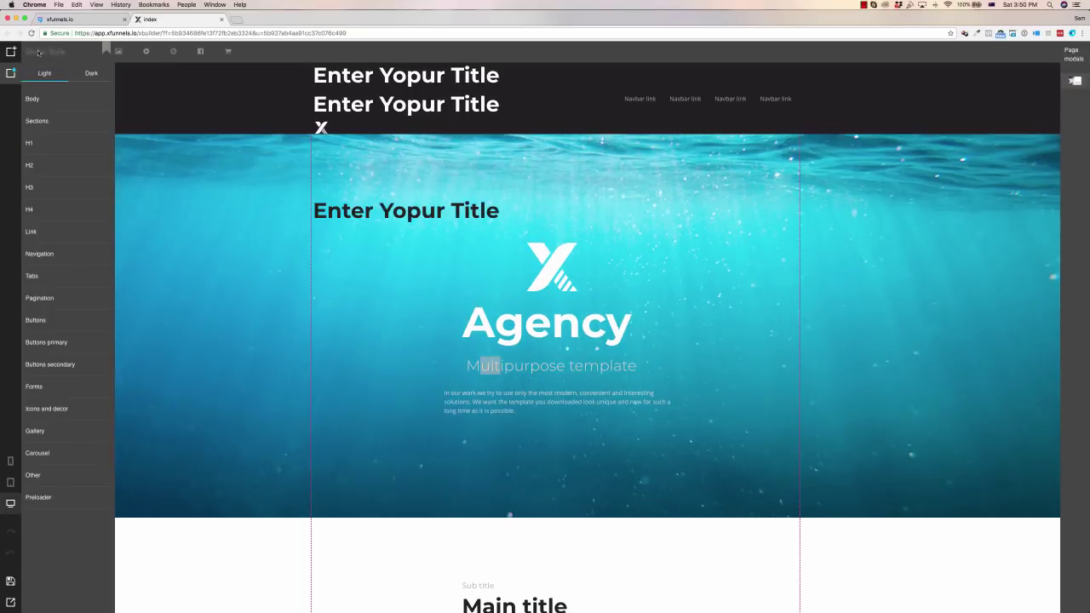
pyautogui.click(542, 369)
pyautogui.press('super+a')
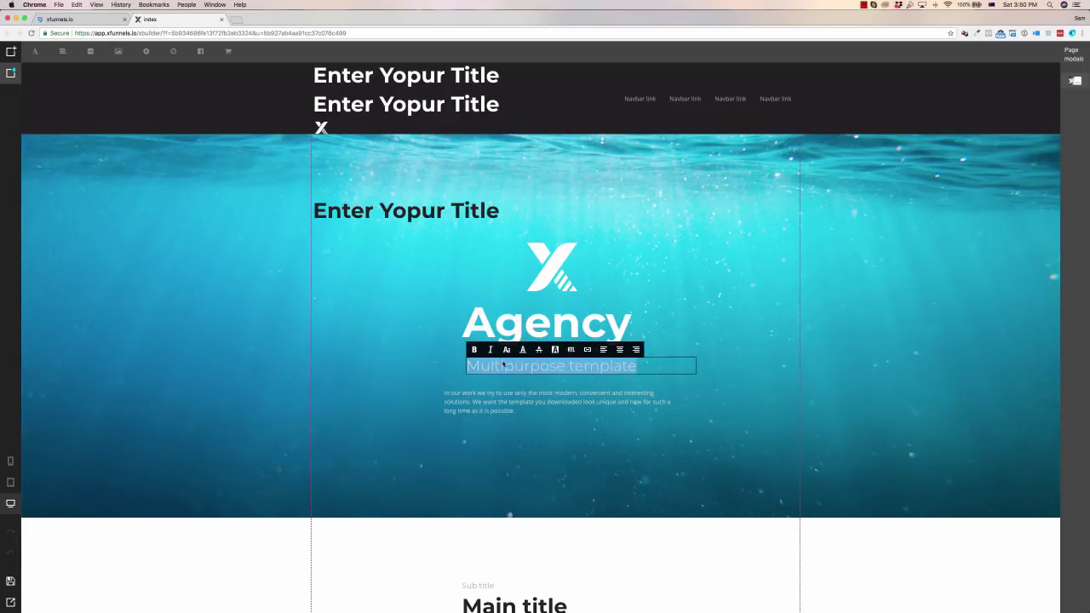
pyautogui.press('BackSpace')
pyautogui.write('DEMO')
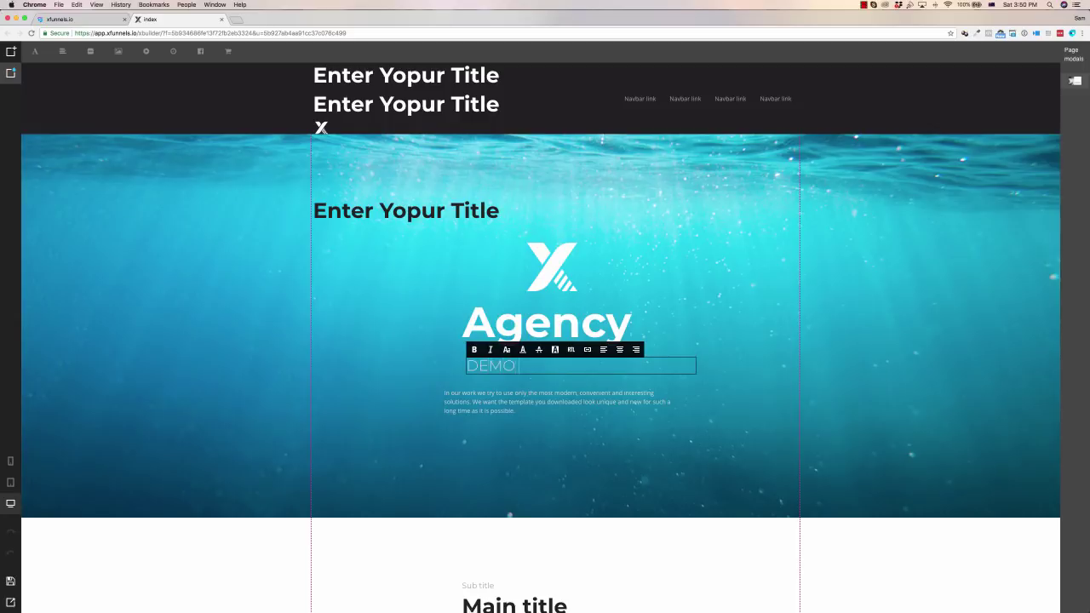
pyautogui.write(' CONTENT HERE')
pyautogui.press('super+a')
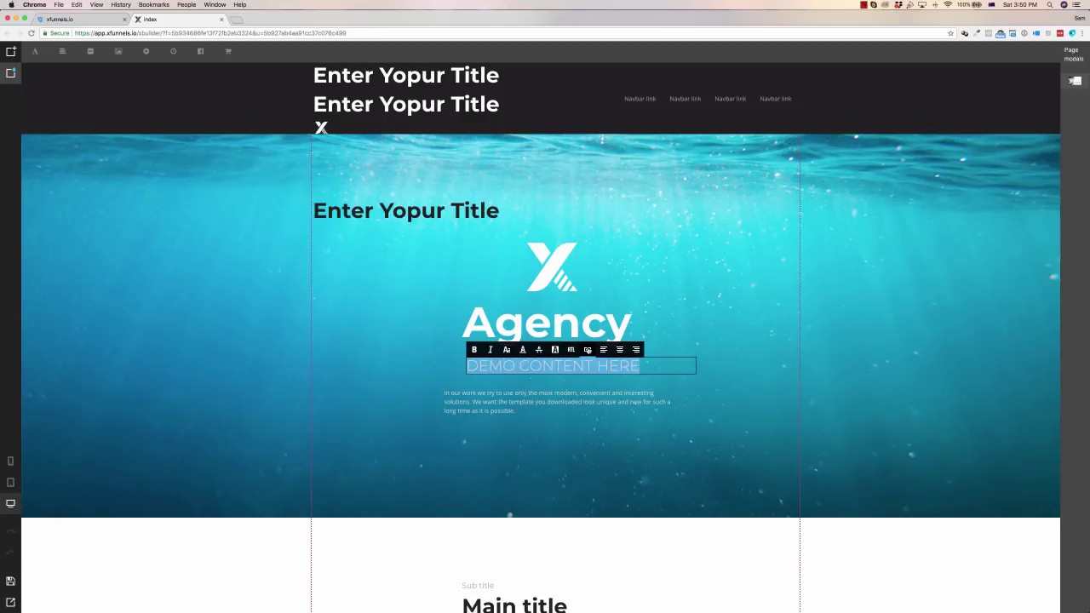
# Step: Replace the hero's X logo with the logo-1.png image
pyautogui.click(538, 275)
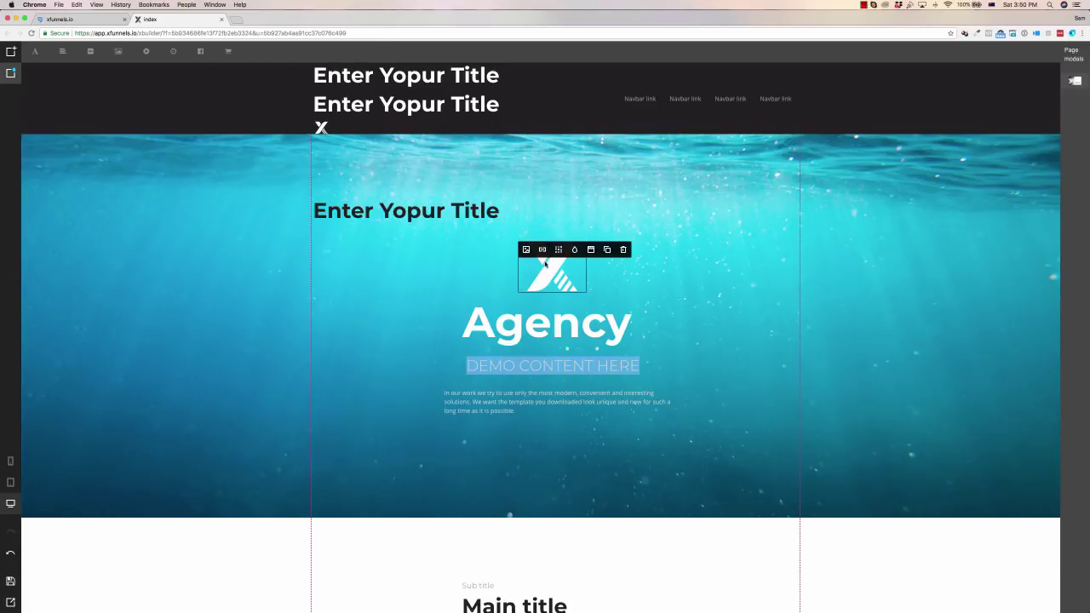
pyautogui.click(525, 250)
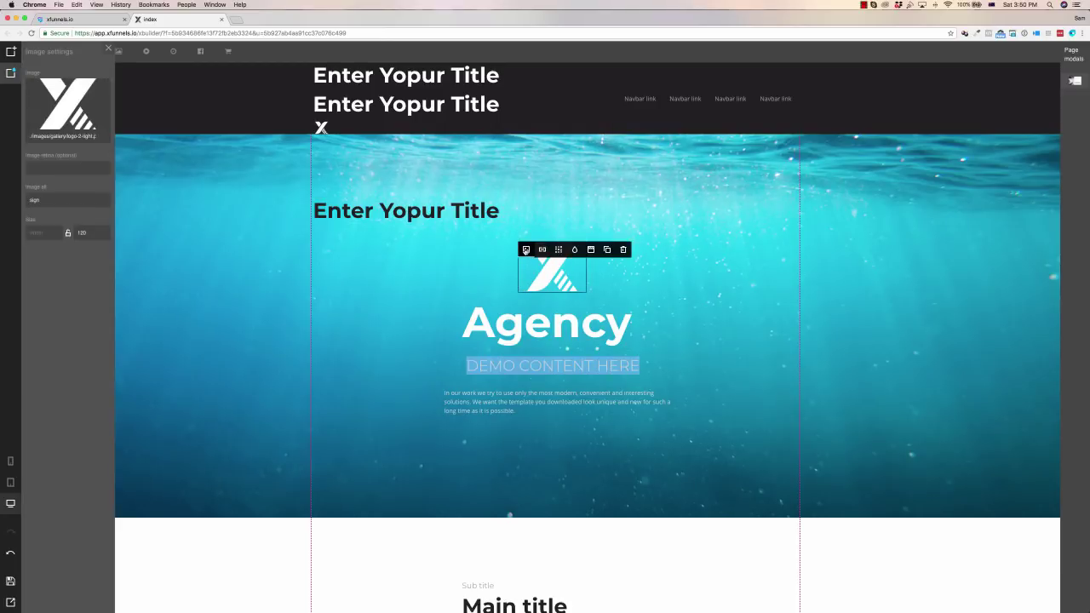
pyautogui.click(68, 103)
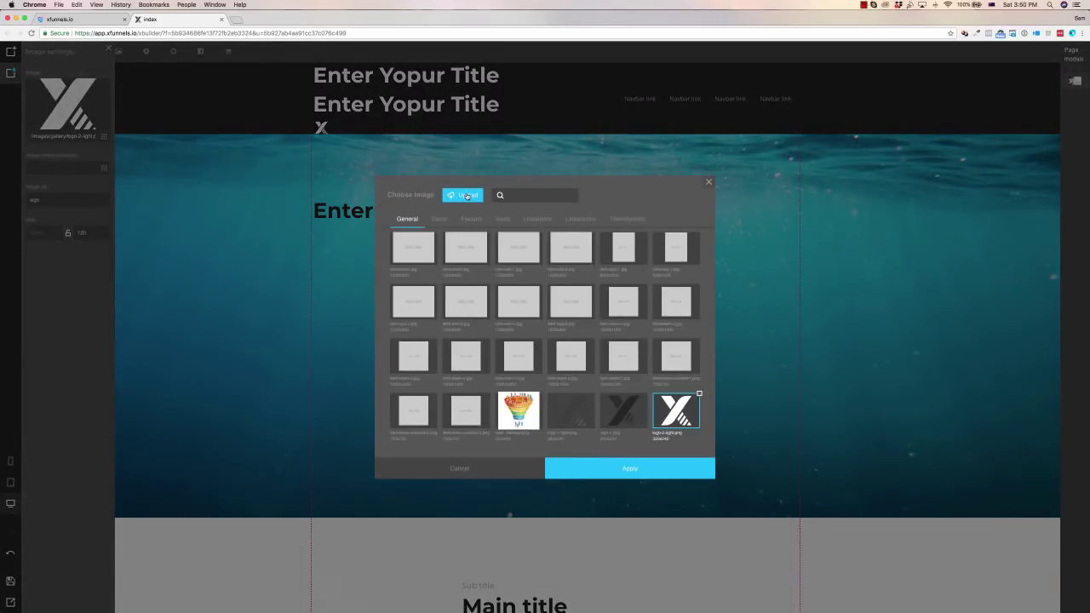
pyautogui.click(622, 410)
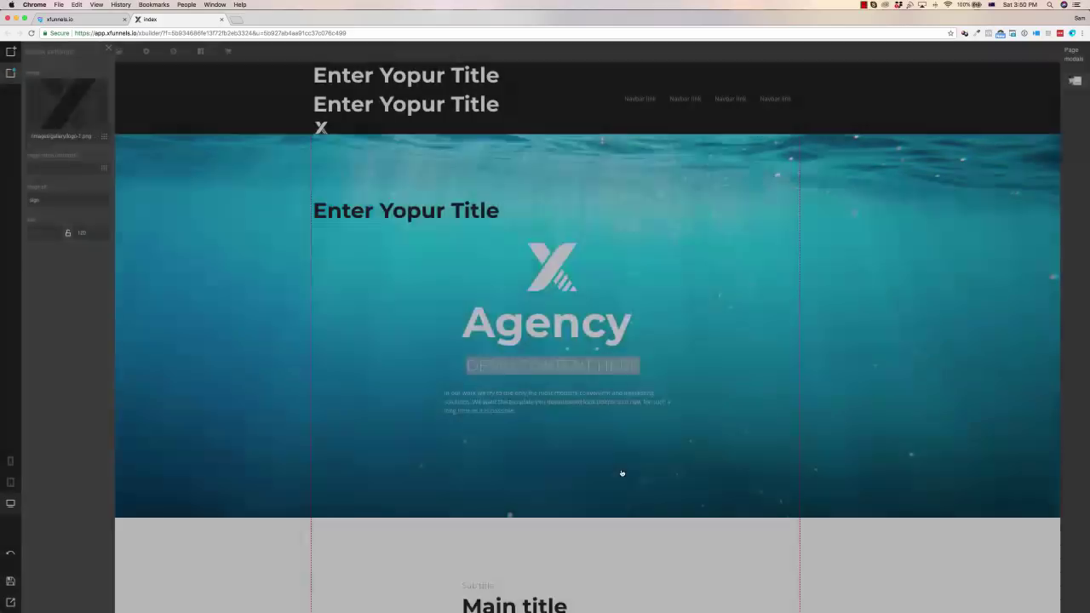
pyautogui.click(623, 471)
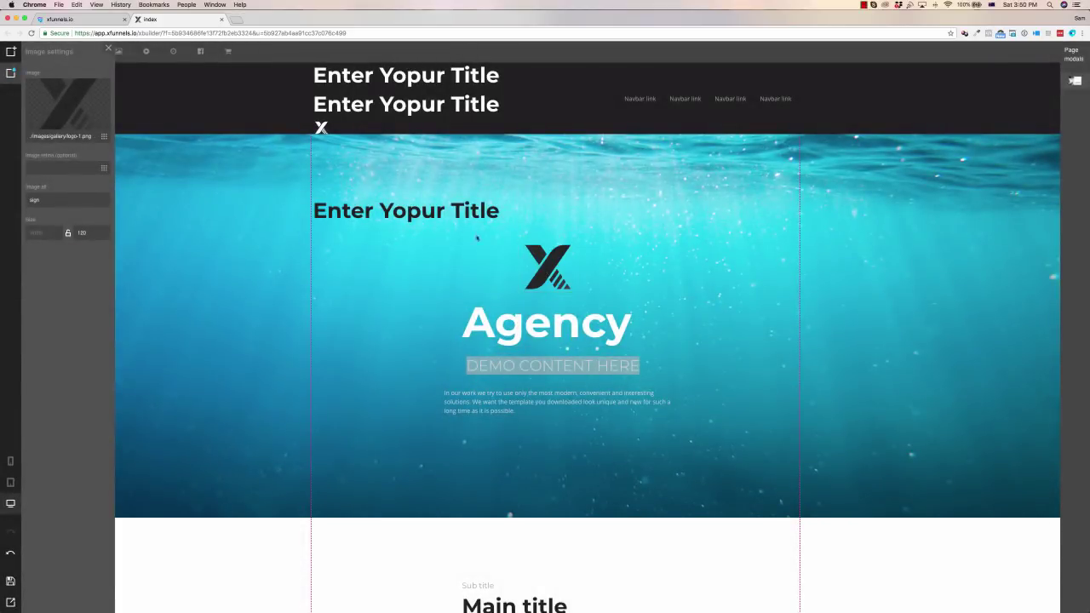
# Step: Move a title heading higher, then delete the duplicate title heading in the hero
pyautogui.moveTo(426, 213); pyautogui.dragTo(428, 170)
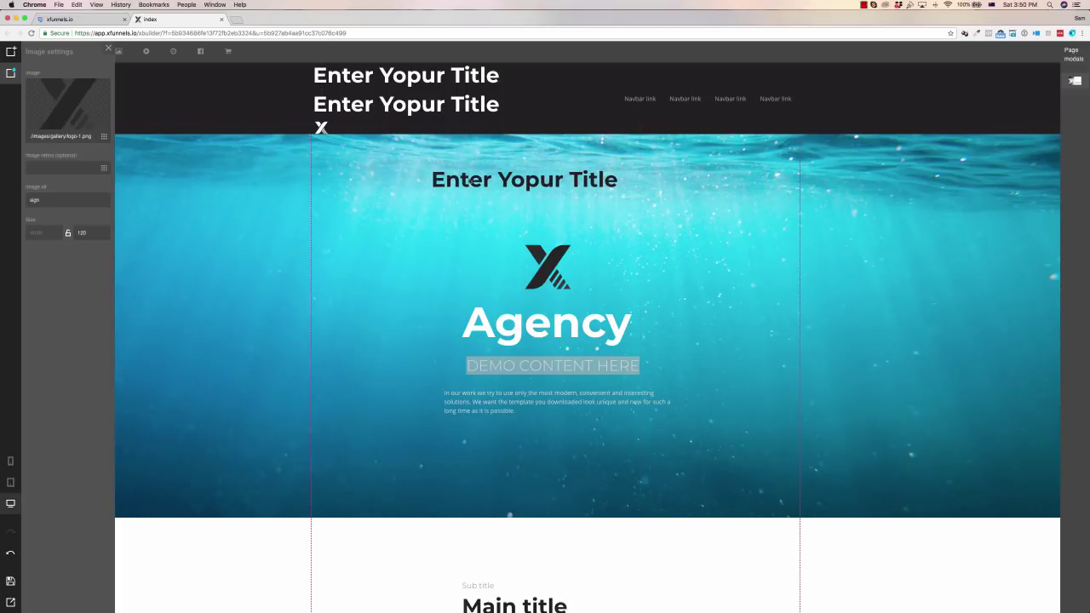
pyautogui.click(108, 48)
pyautogui.click(11, 51)
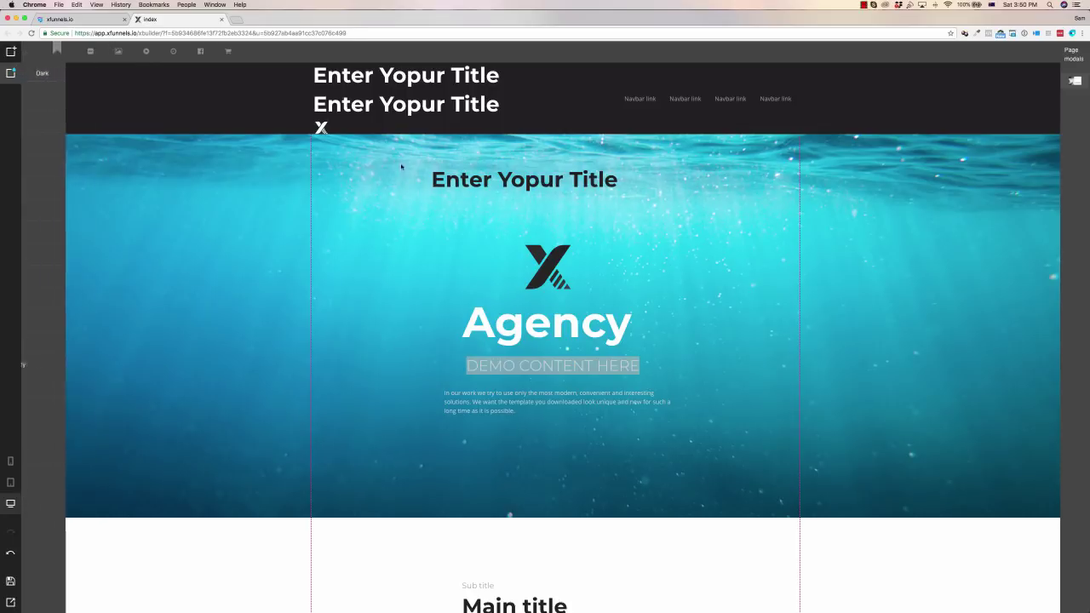
pyautogui.click(465, 184)
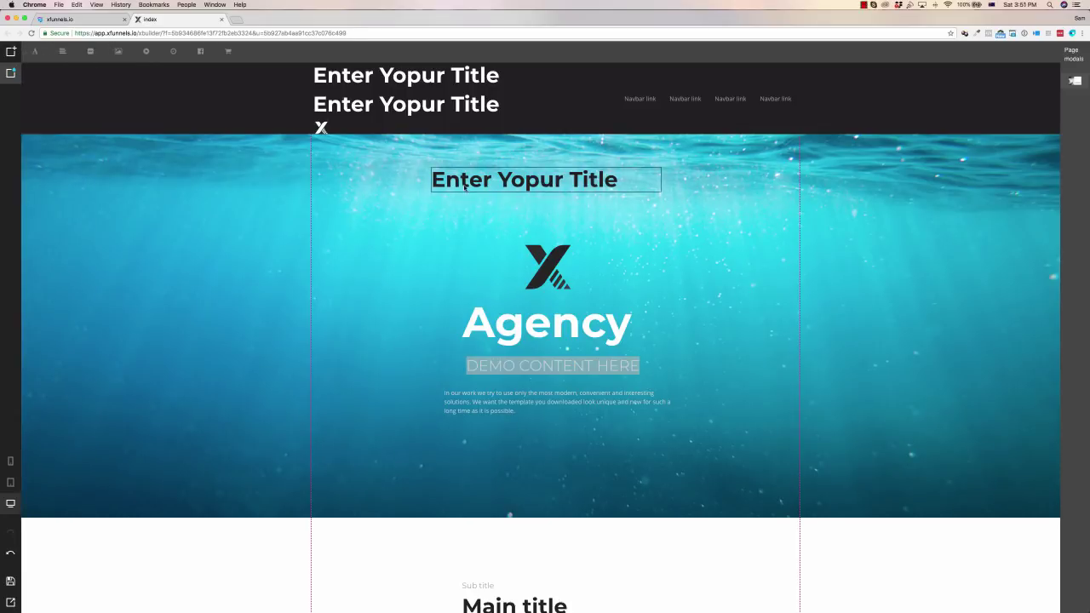
pyautogui.click(390, 181)
pyautogui.click(524, 177)
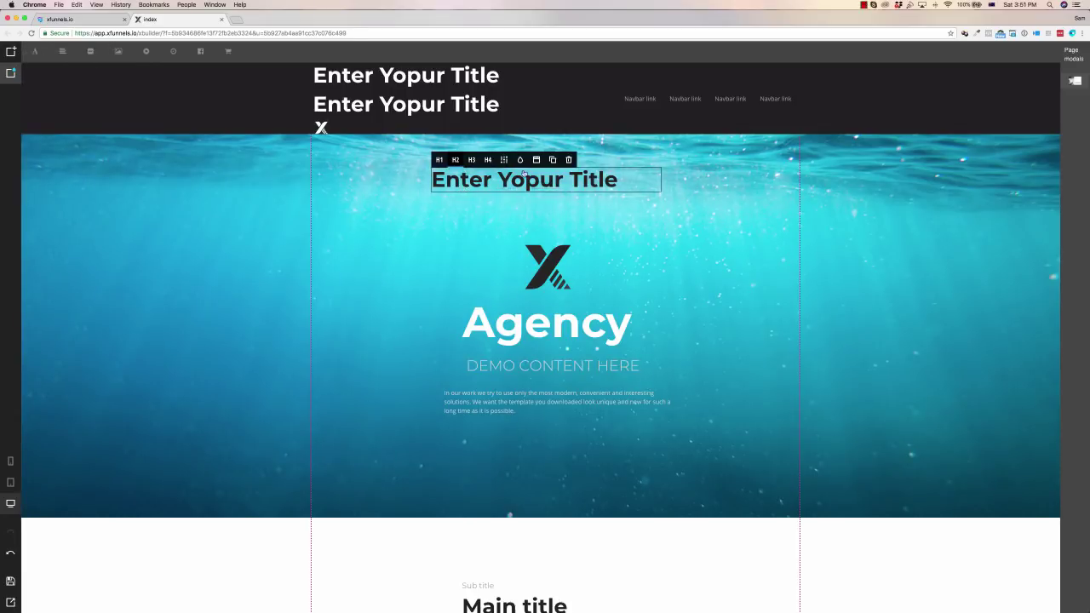
pyautogui.click(570, 162)
pyautogui.click(582, 344)
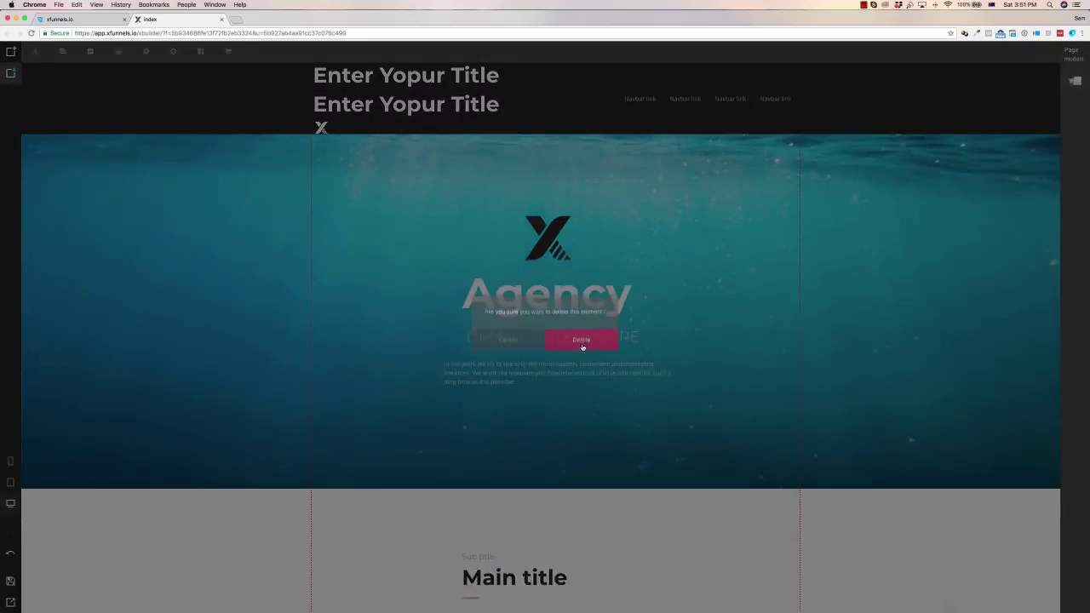
# Step: Delete the second 'Enter Yopur Title' heading in the navbar
pyautogui.click(341, 104)
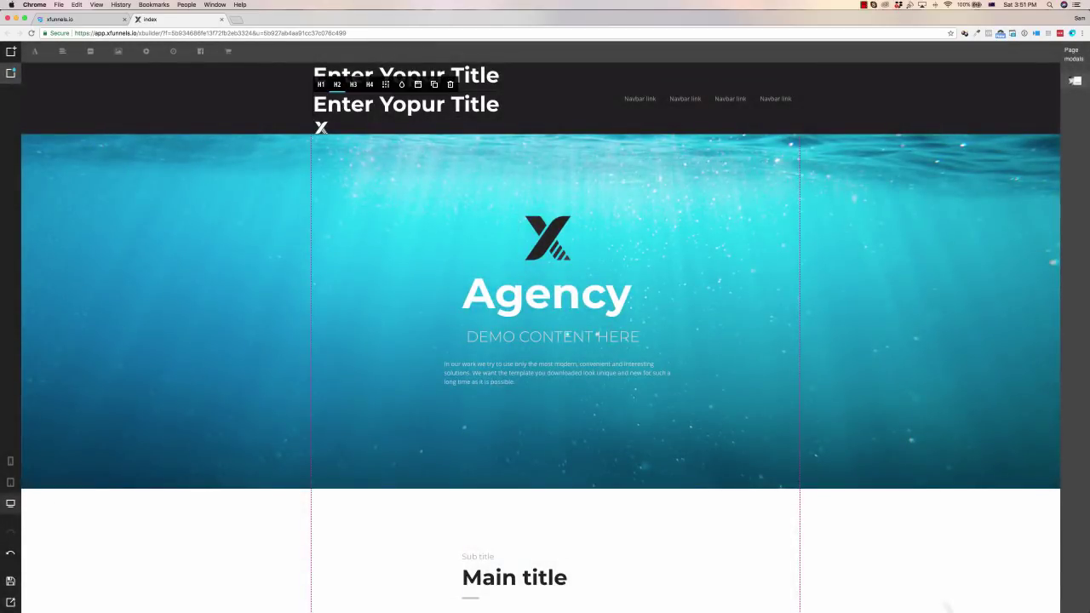
pyautogui.click(450, 85)
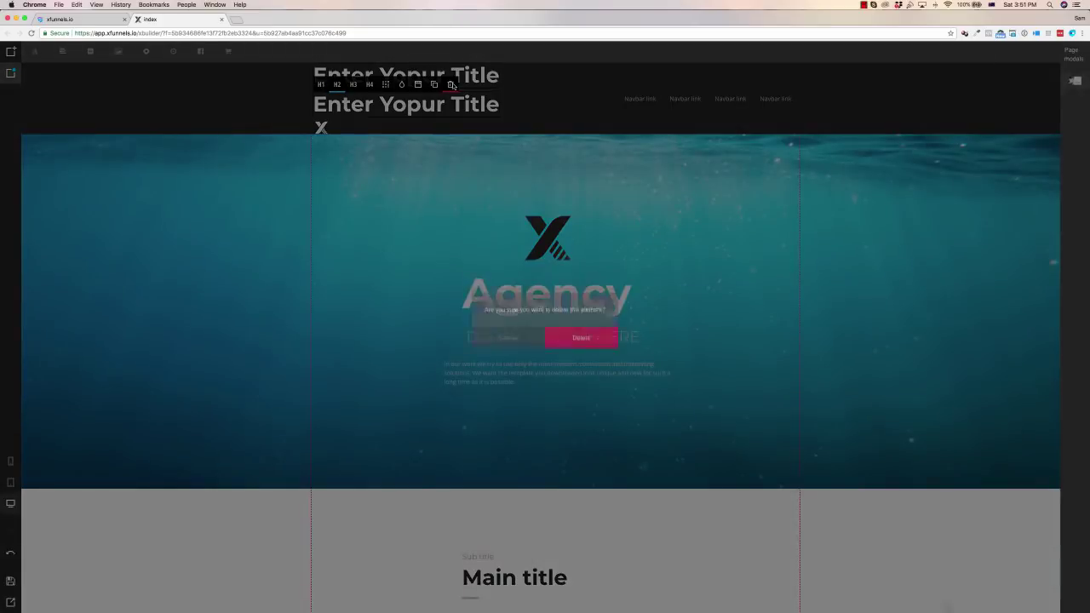
pyautogui.click(581, 345)
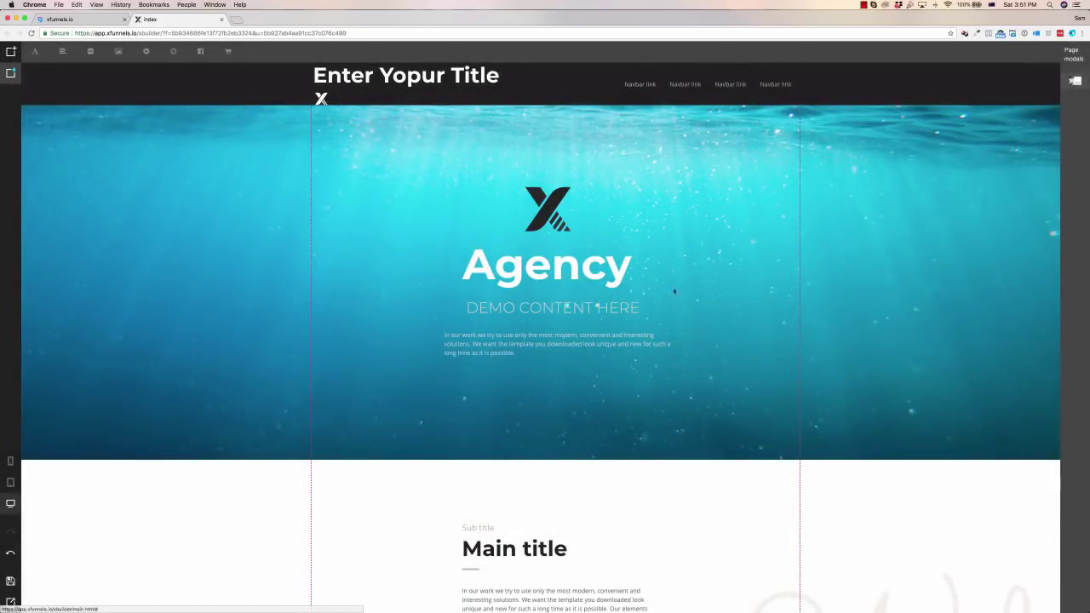
pyautogui.scroll(-5, 673, 291)
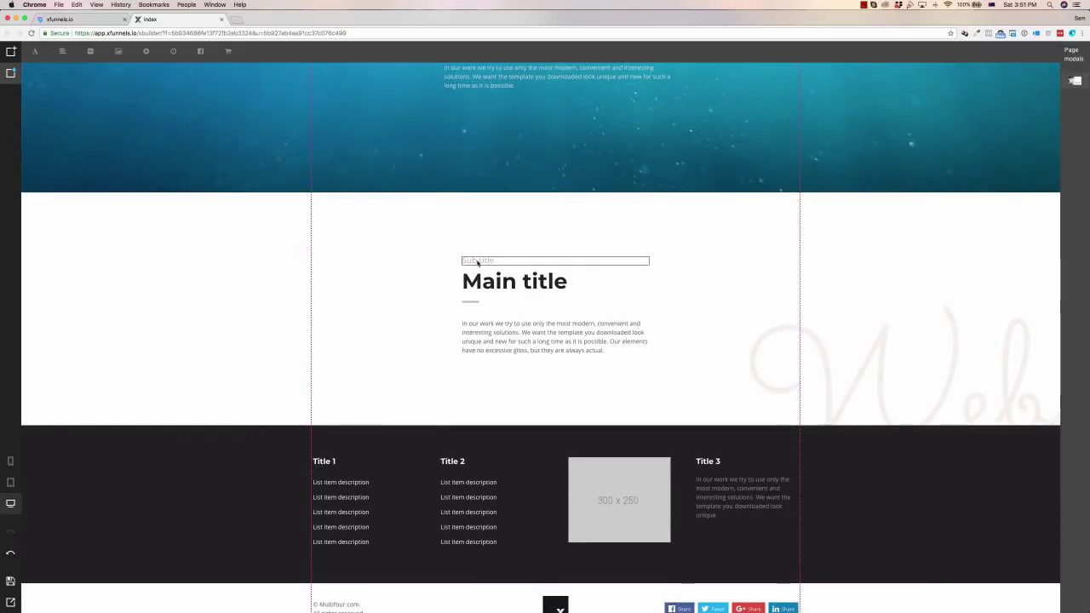
pyautogui.scroll(-1, 514, 312)
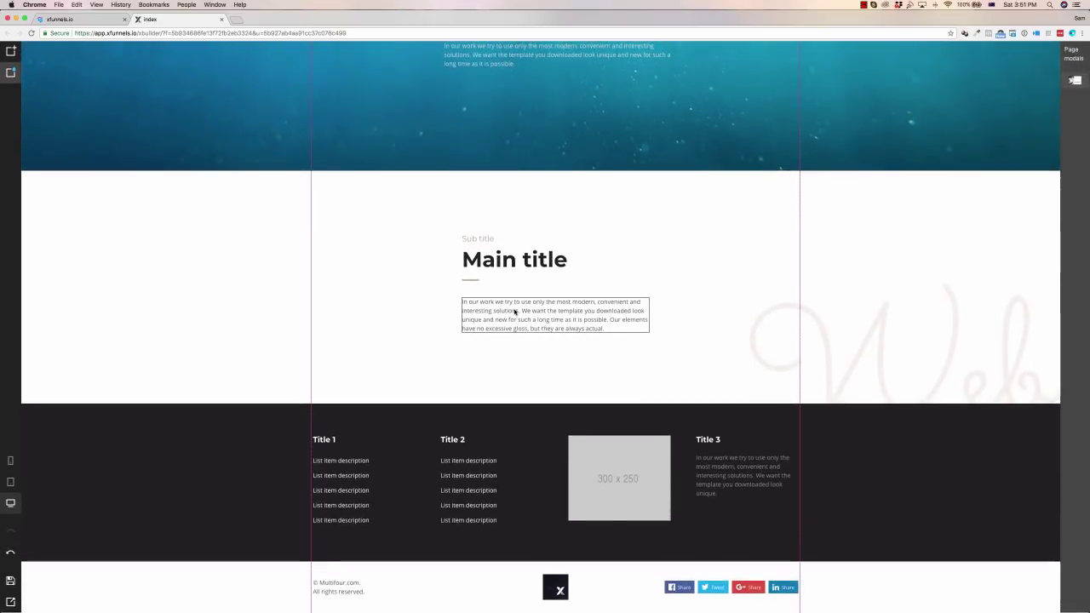
pyautogui.click(10, 72)
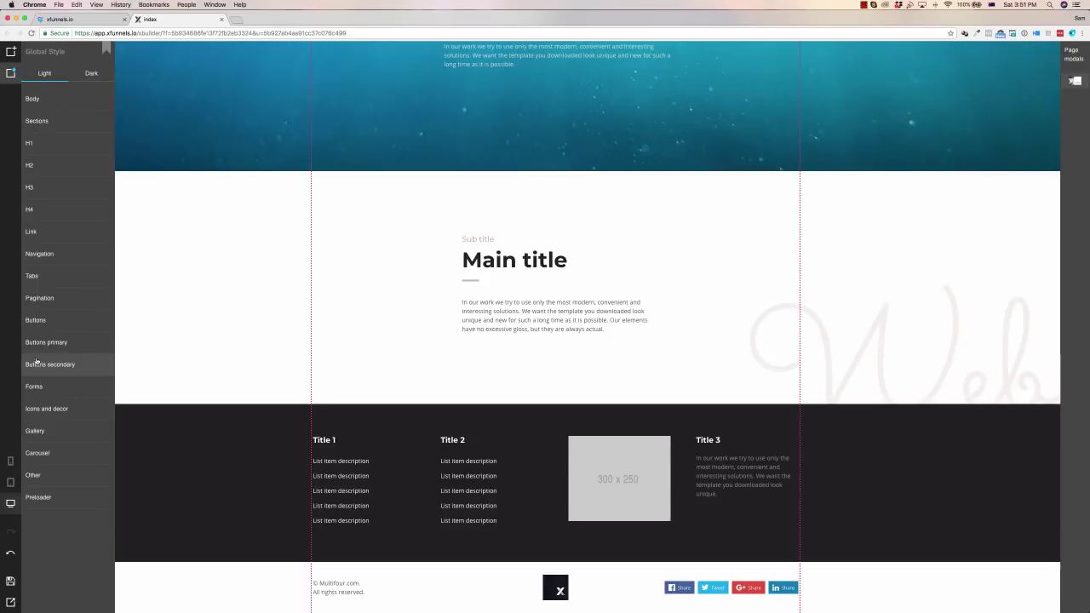
pyautogui.click(41, 389)
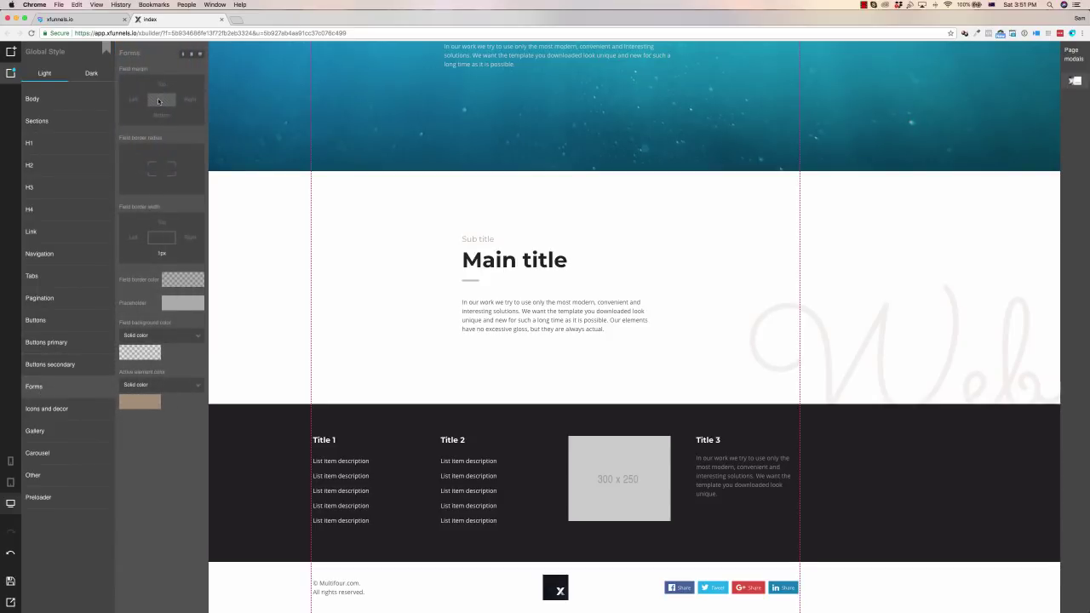
pyautogui.click(60, 408)
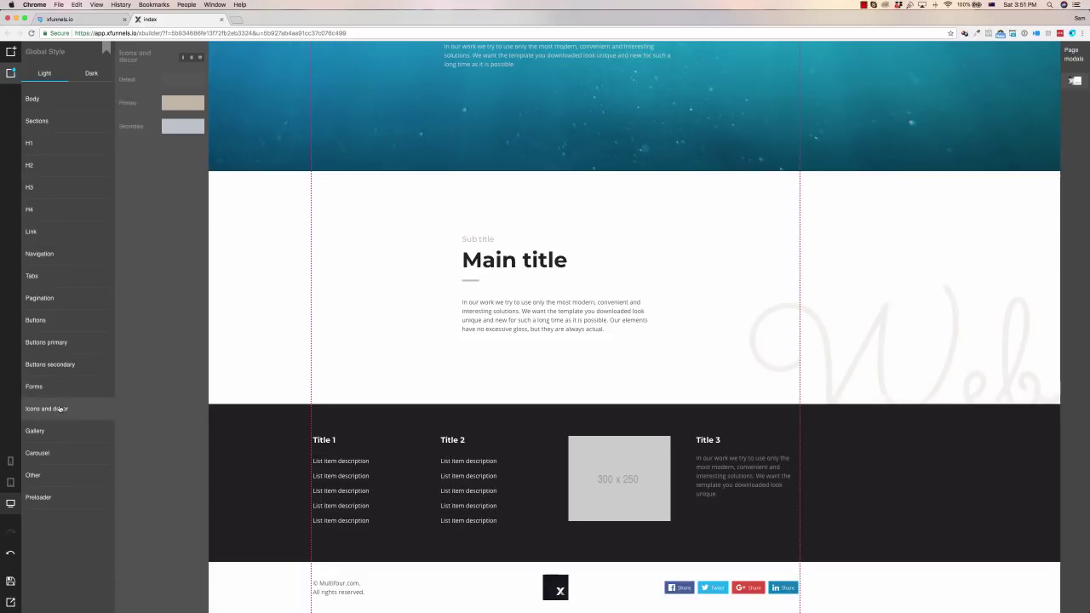
pyautogui.click(11, 74)
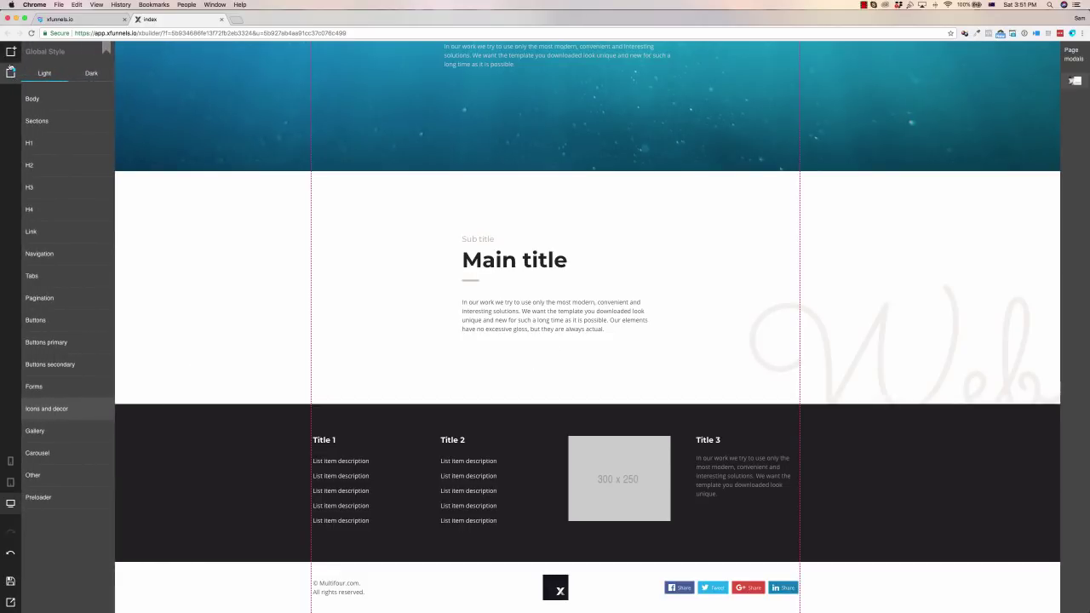
pyautogui.click(10, 51)
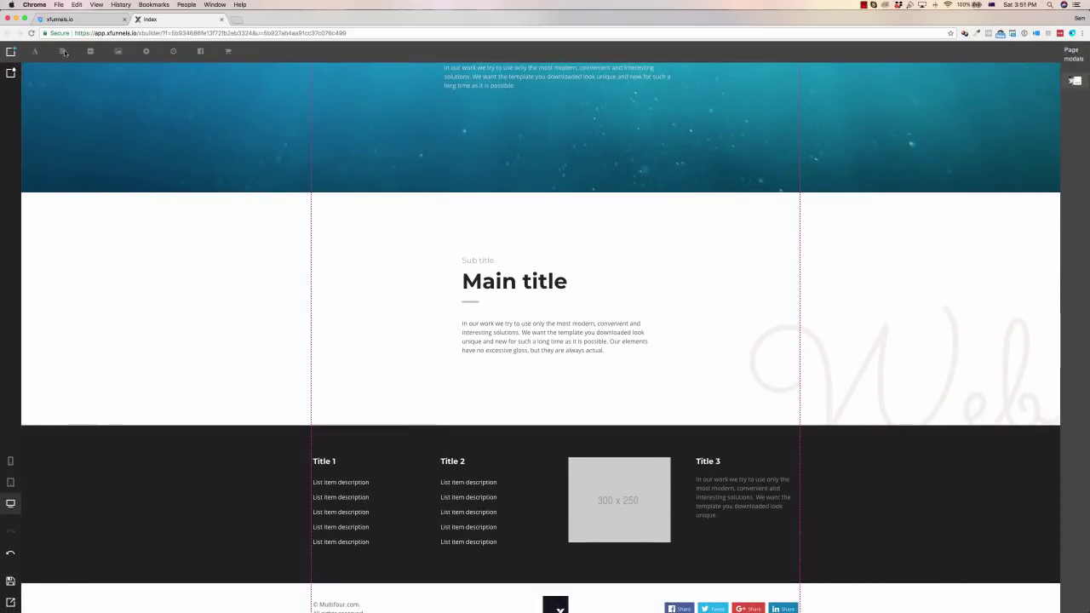
pyautogui.click(63, 52)
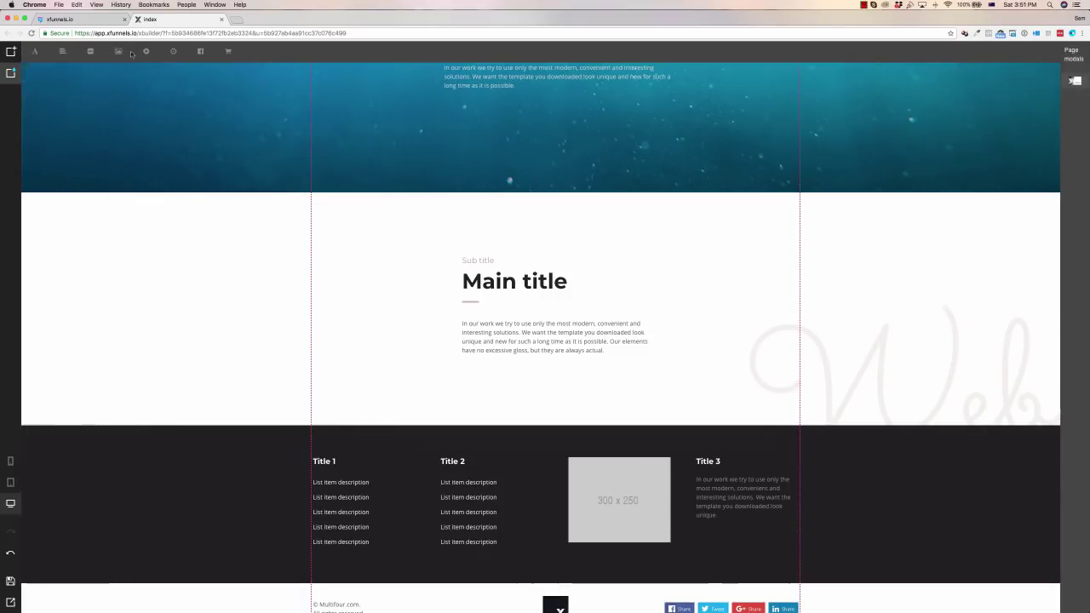
pyautogui.moveTo(10, 51)
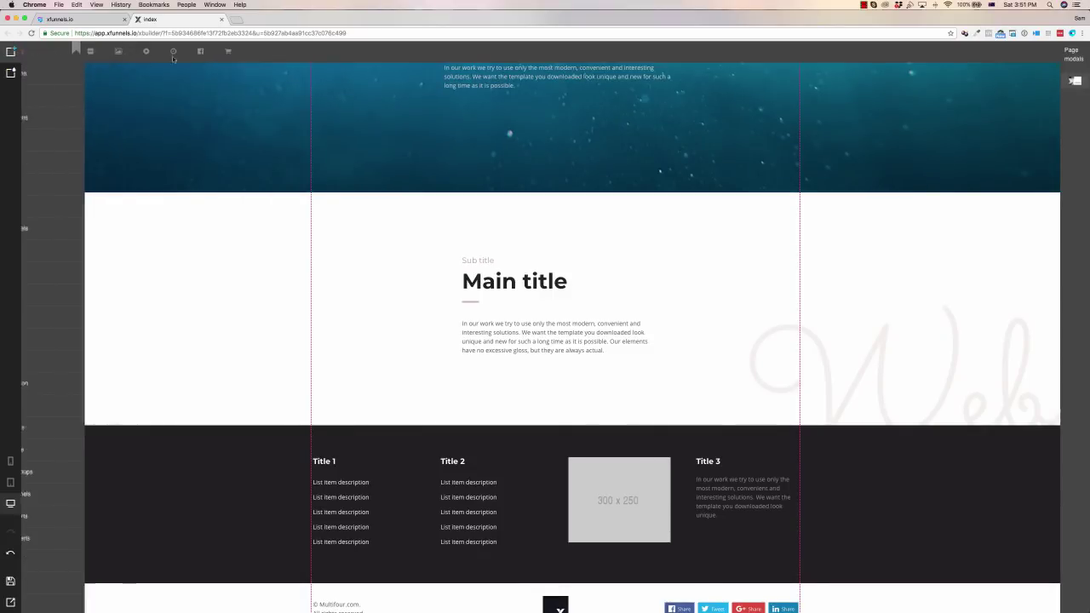
# Step: Set the checkout page product to Super Software USD 27
pyautogui.click(229, 54)
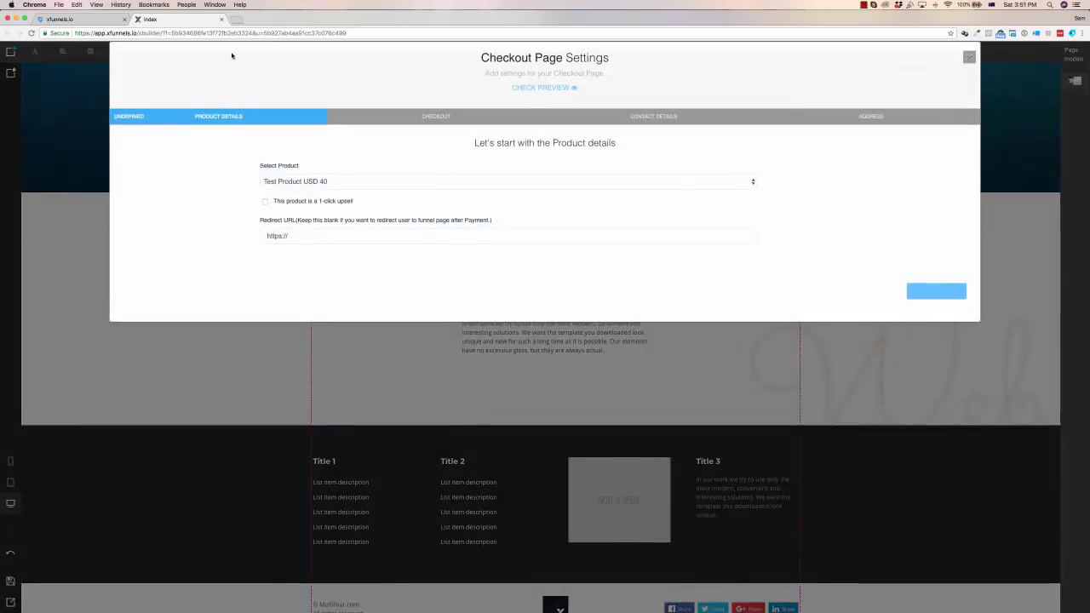
pyautogui.click(514, 180)
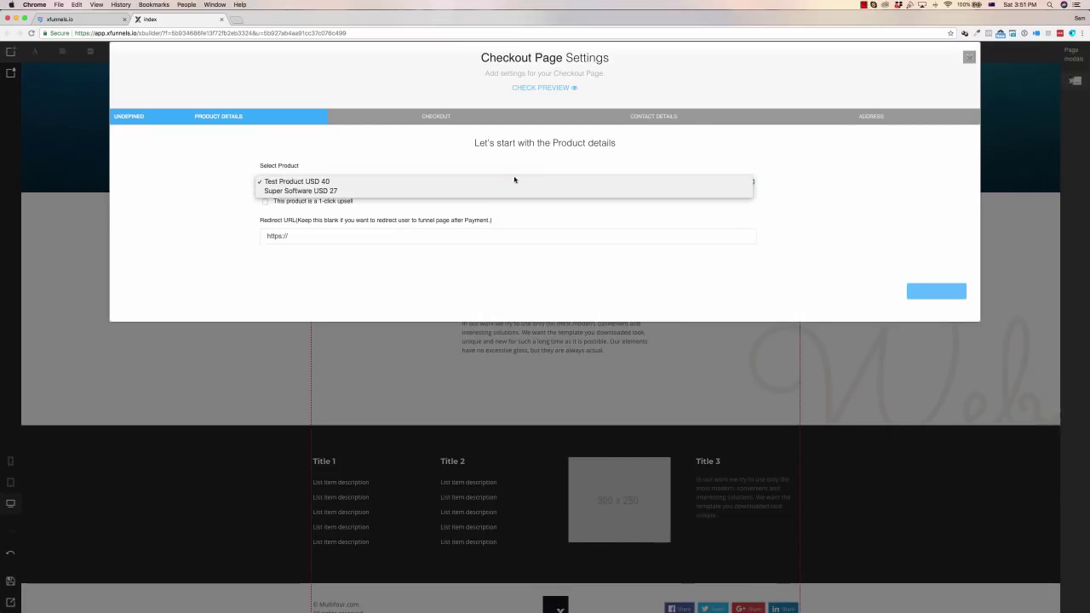
pyautogui.click(309, 192)
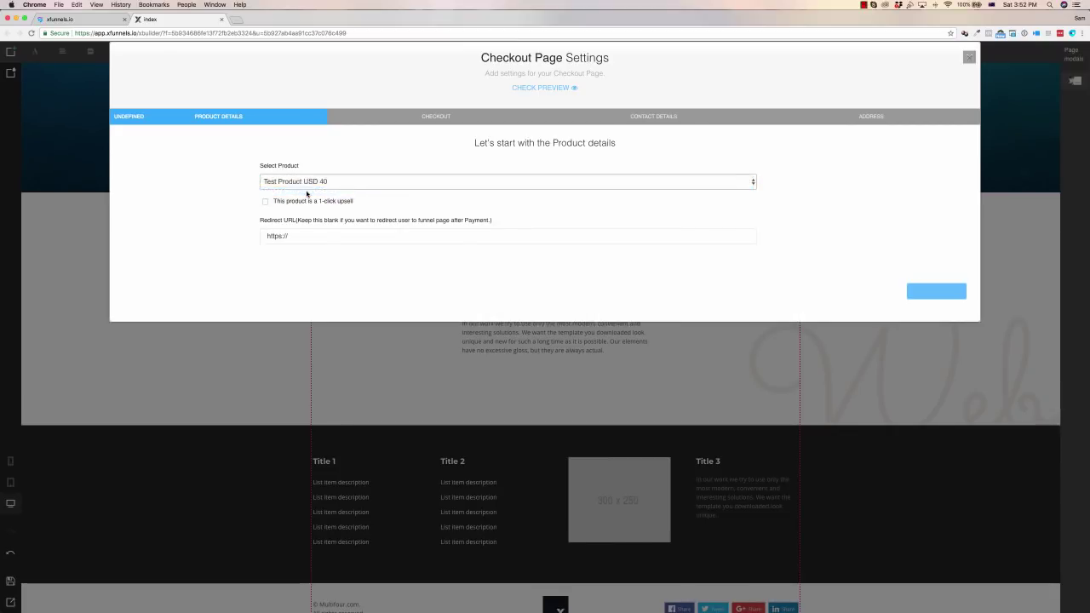
pyautogui.click(296, 235)
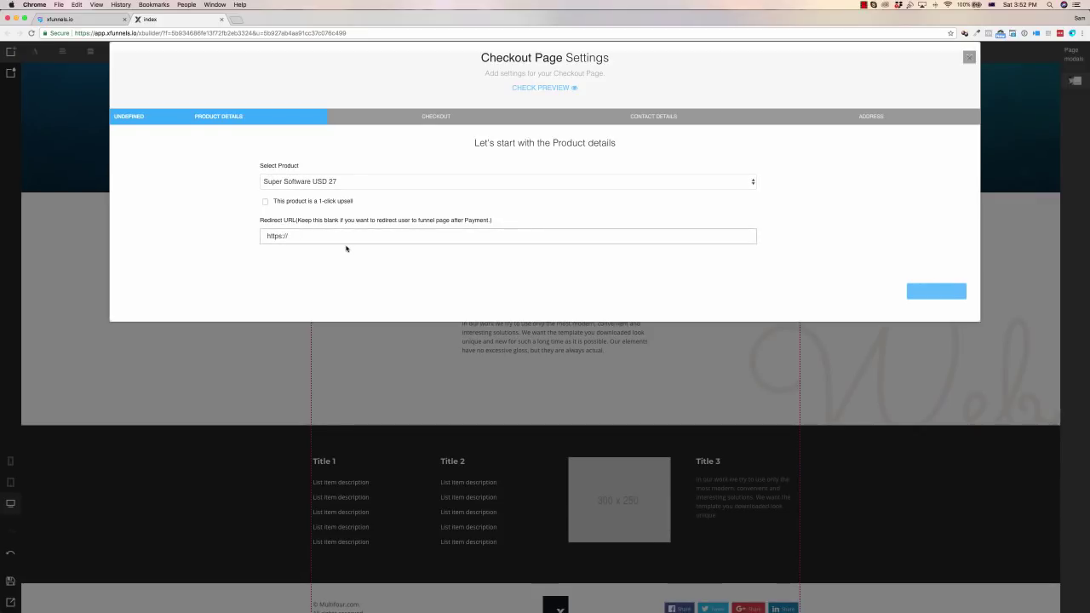
# Step: Go through Checkout and Contact Details, keeping the Address requirement at None
pyautogui.click(431, 115)
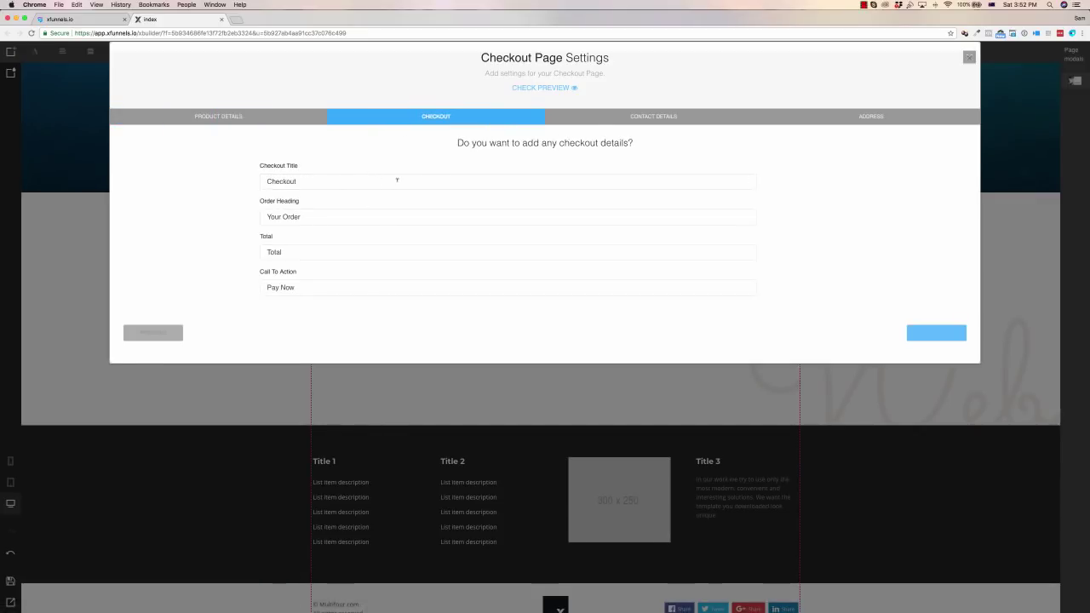
pyautogui.click(632, 115)
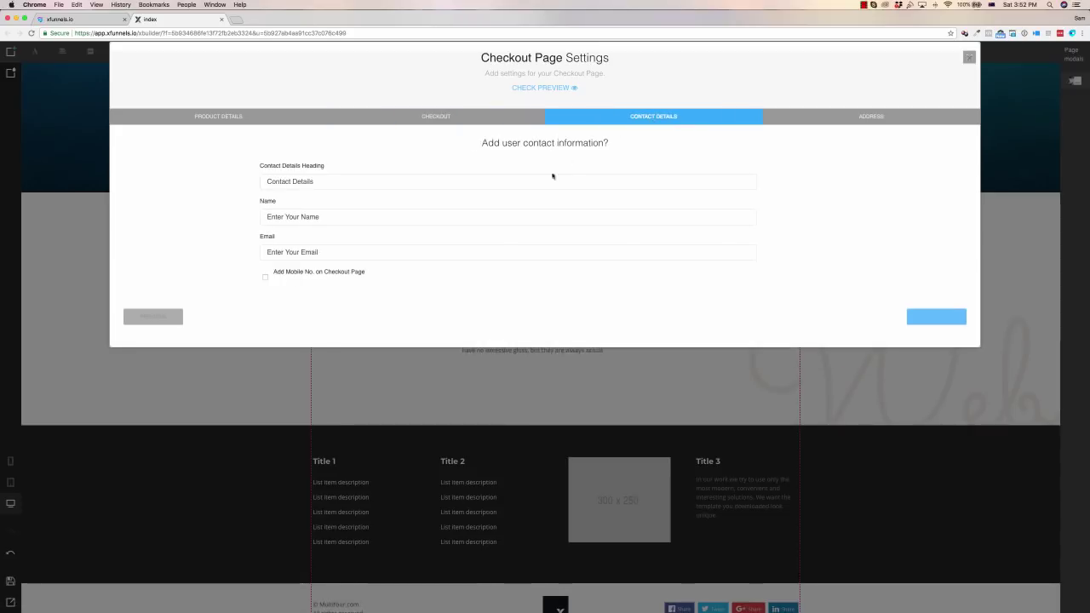
pyautogui.click(868, 116)
pyautogui.click(652, 179)
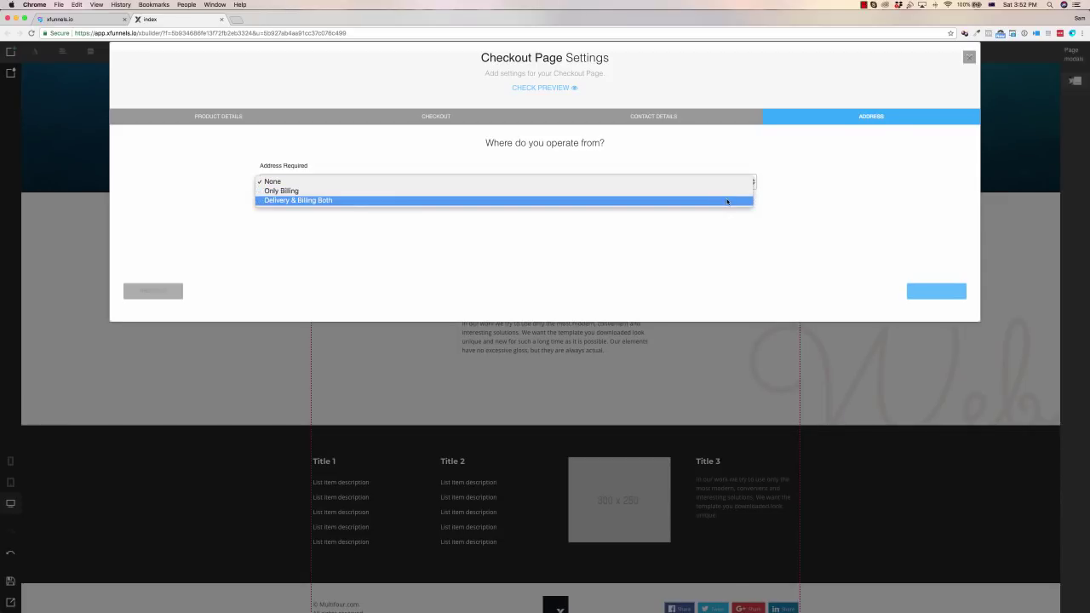
pyautogui.click(864, 199)
pyautogui.click(968, 58)
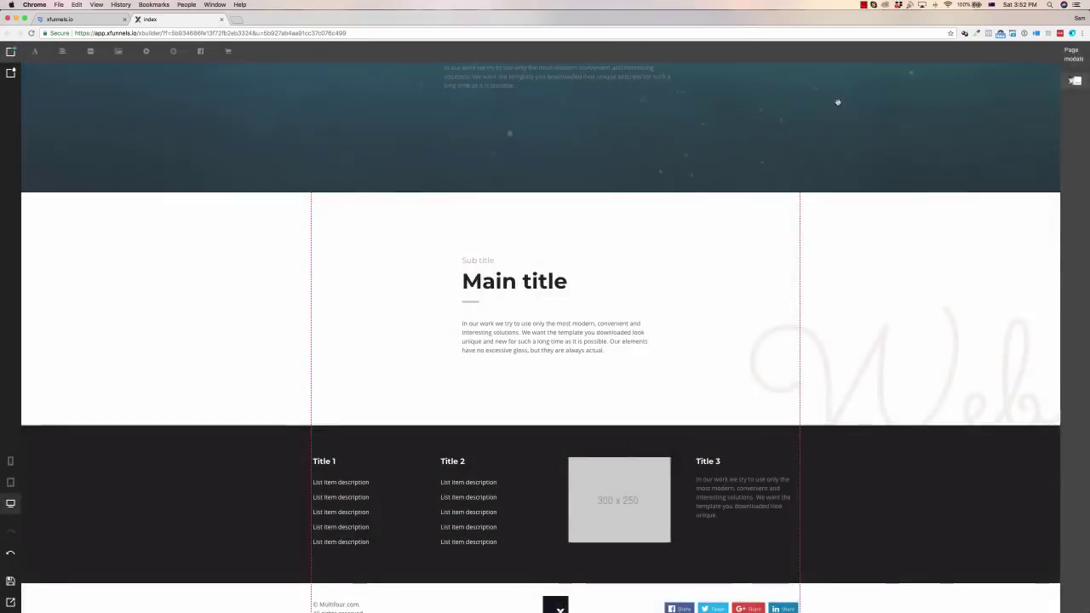
pyautogui.scroll(5, 827, 133)
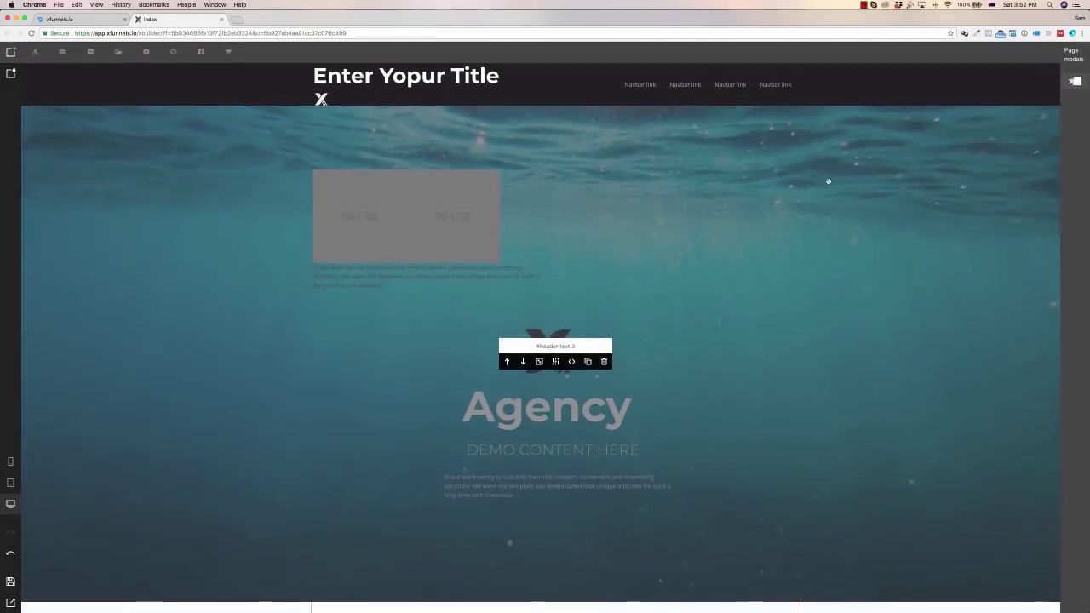
pyautogui.moveTo(10, 553)
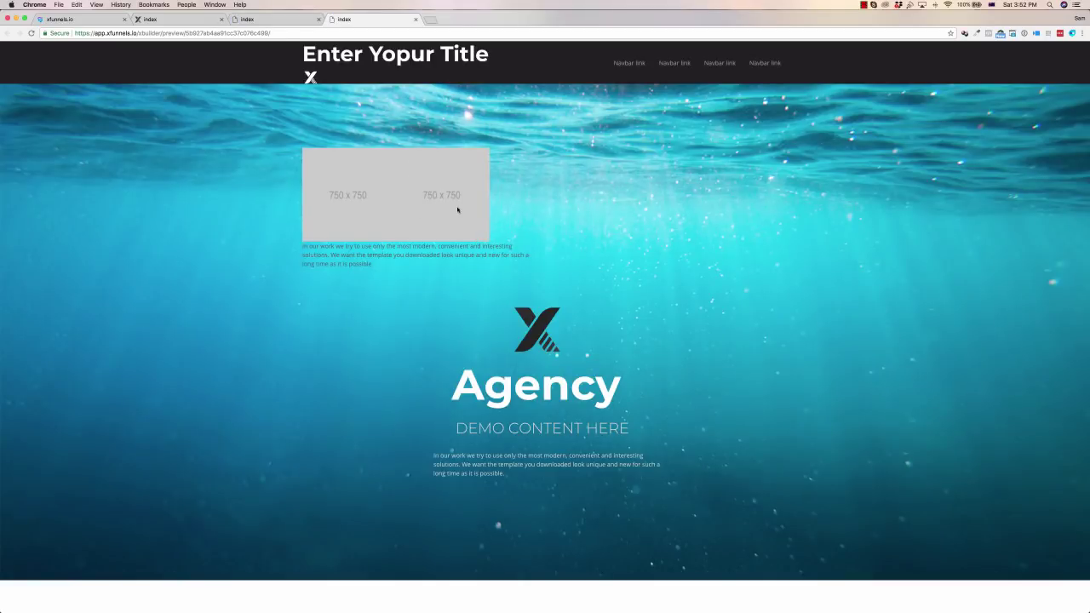
pyautogui.scroll(-10, 457, 209)
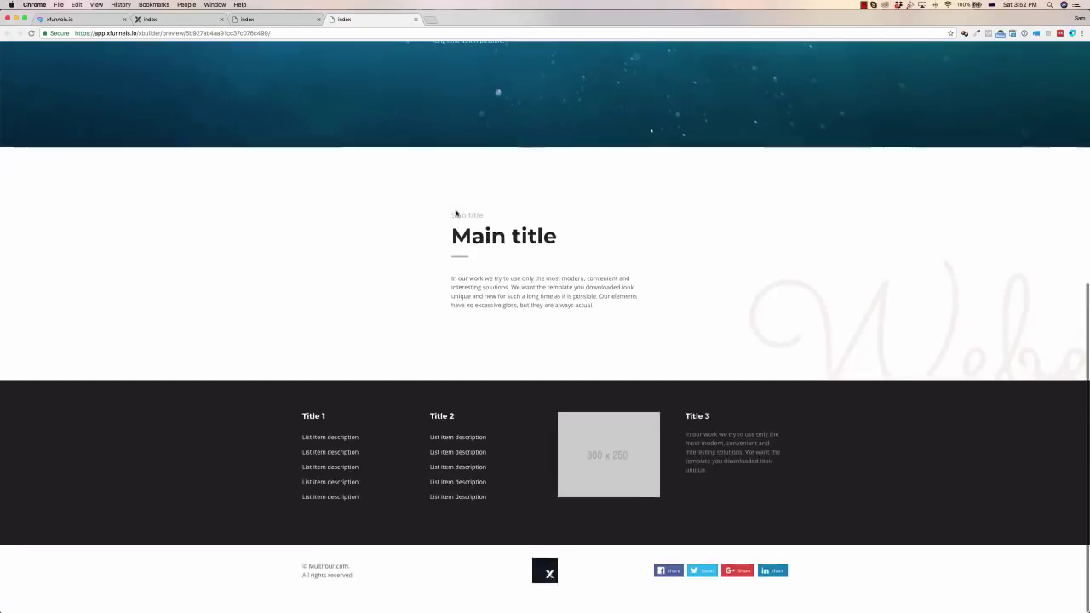
pyautogui.scroll(15, 457, 214)
pyautogui.click(416, 18)
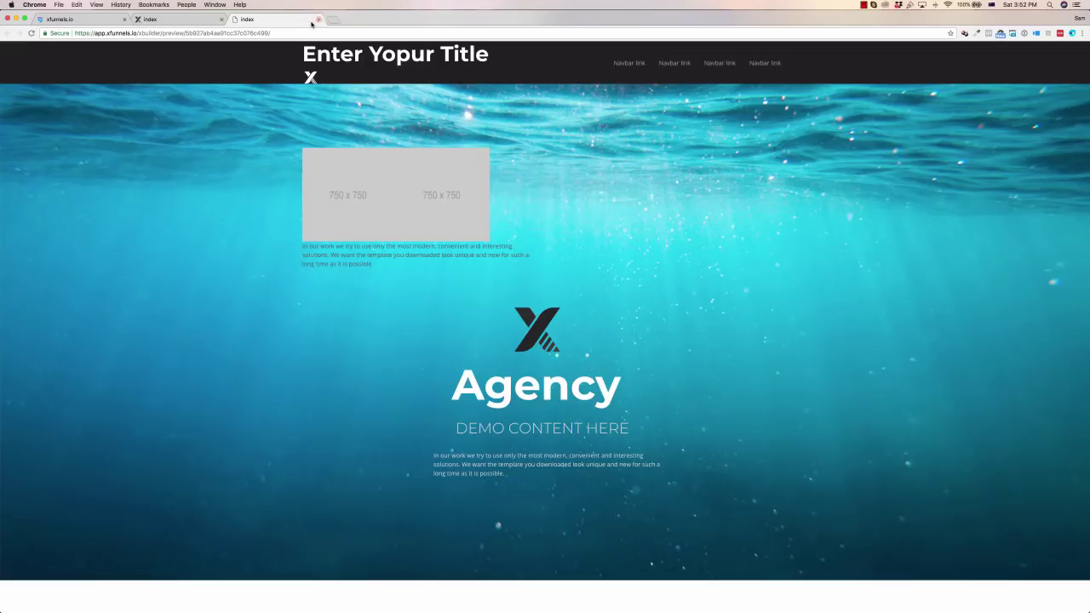
pyautogui.click(318, 20)
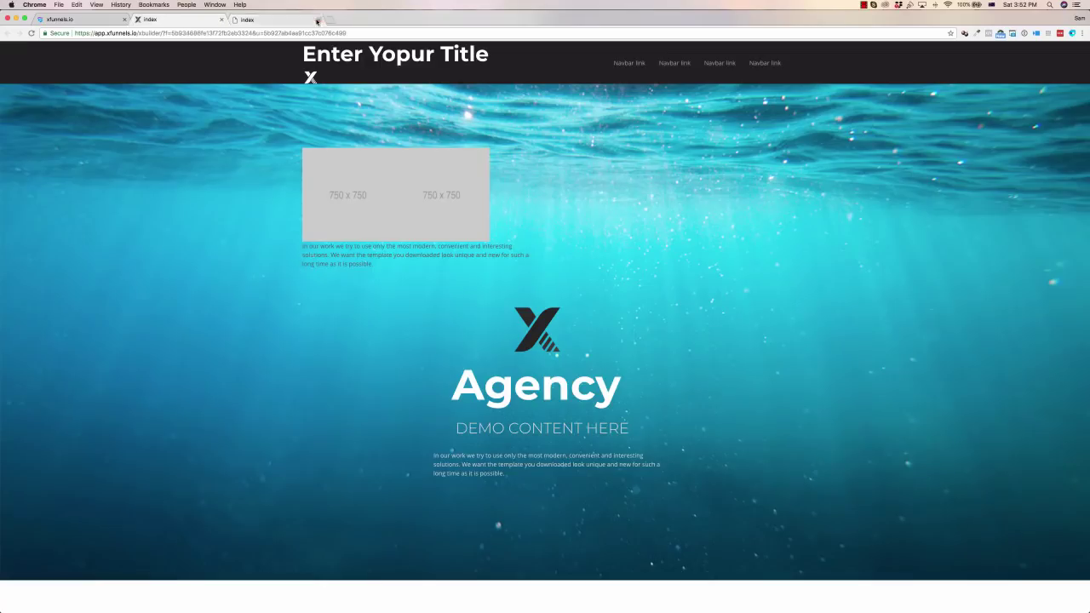
# Step: Leave the page builder and load smptechnology.net in a new Chrome tab, selecting its address
pyautogui.click(221, 19)
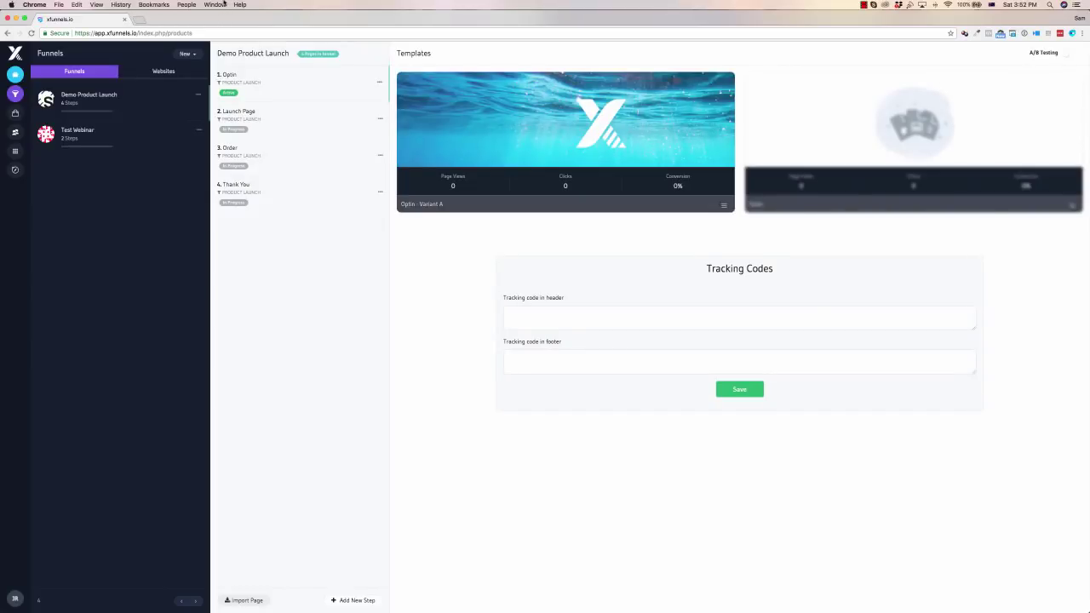
pyautogui.click(138, 21)
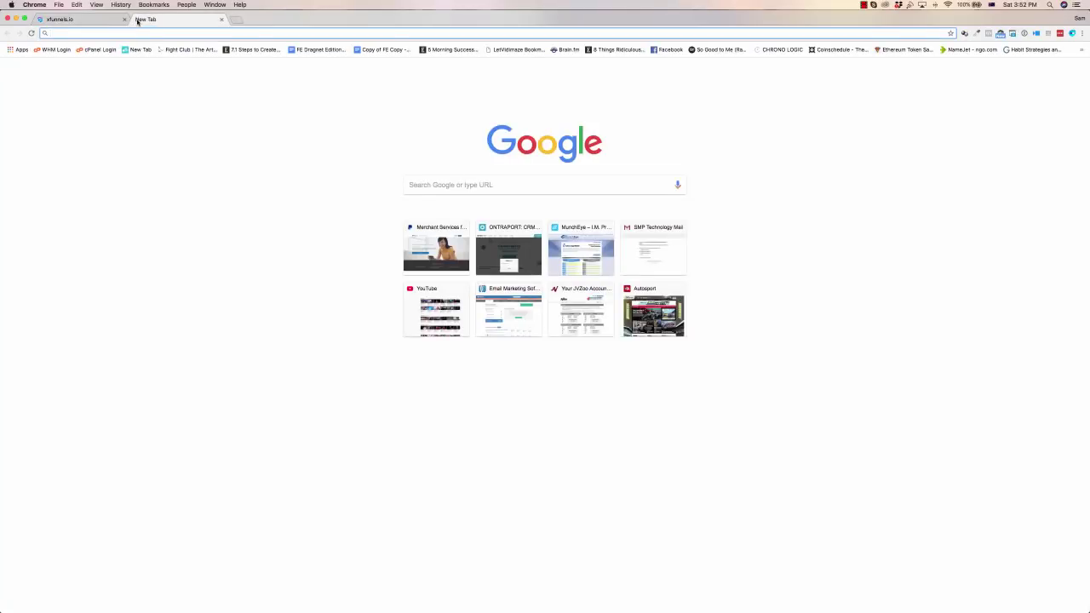
pyautogui.write('smptechnology.net')
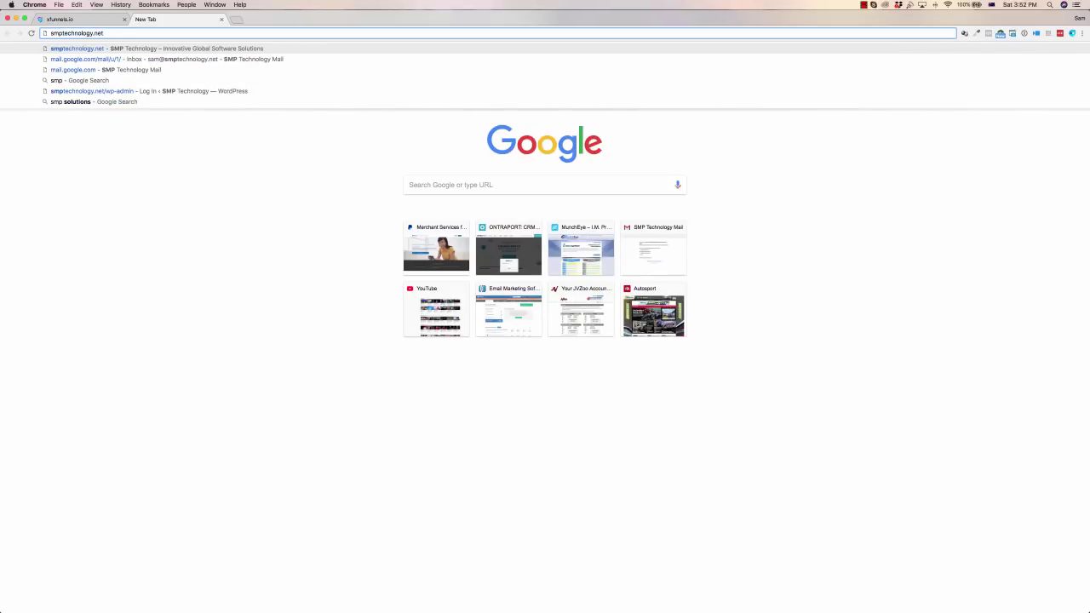
pyautogui.press('Return')
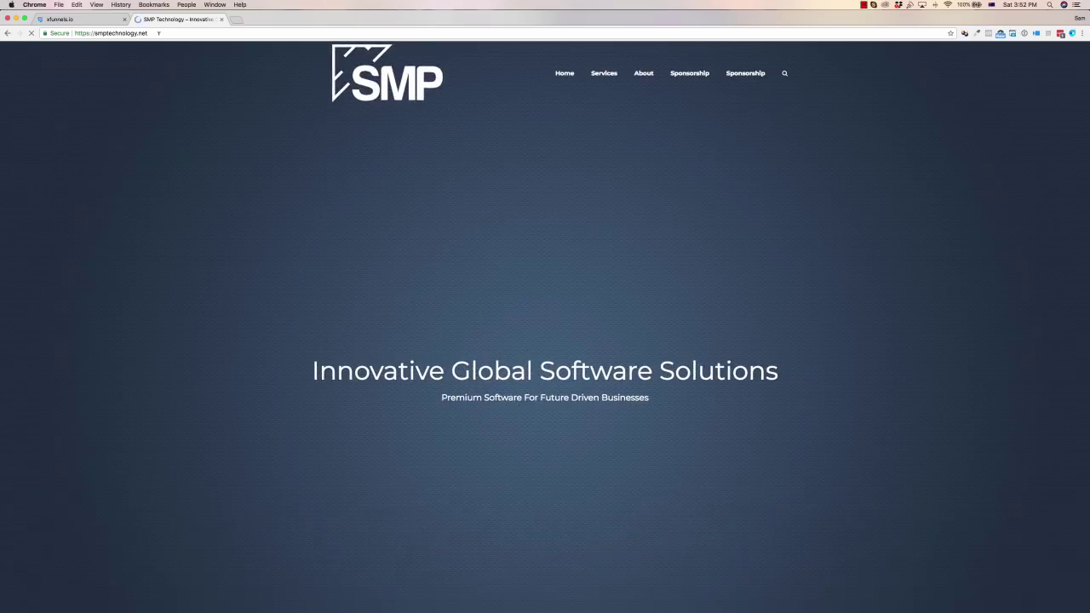
pyautogui.click(158, 32)
pyautogui.press('super+c')
pyautogui.click(128, 21)
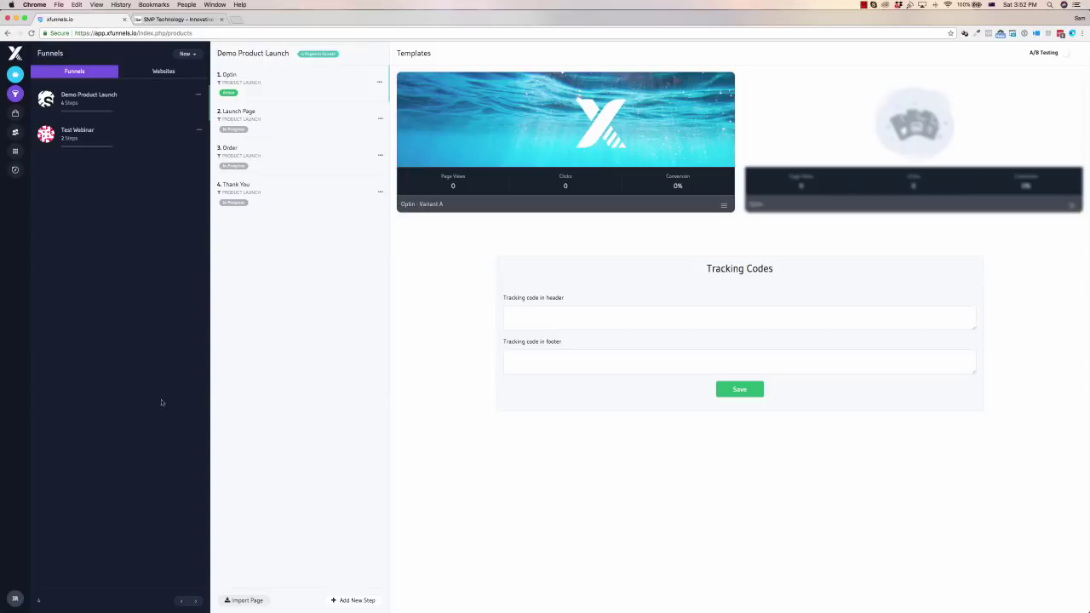
pyautogui.click(246, 600)
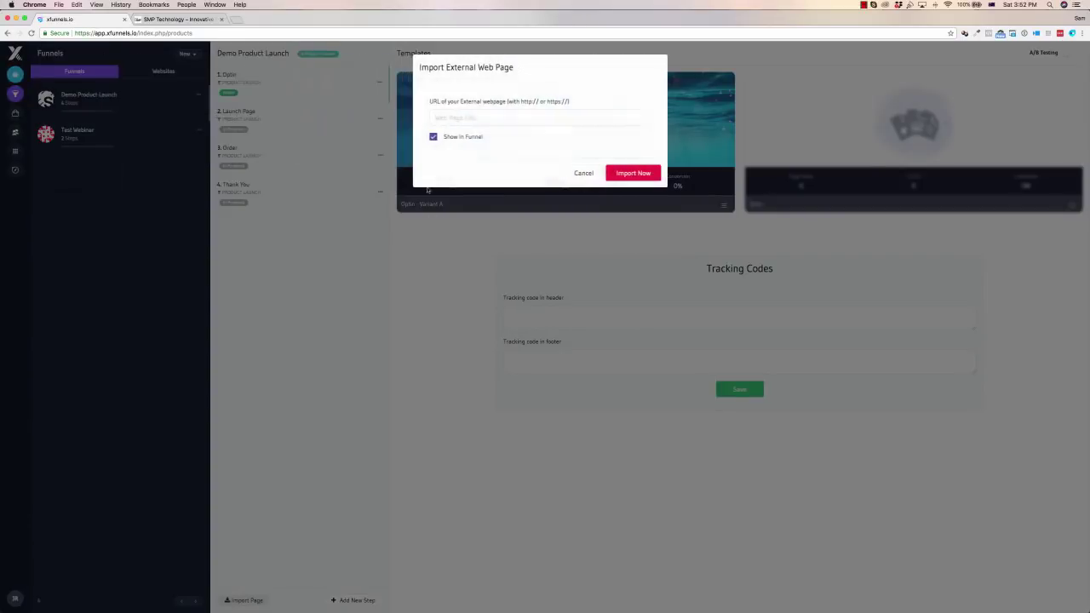
pyautogui.click(489, 115)
pyautogui.press('super+v')
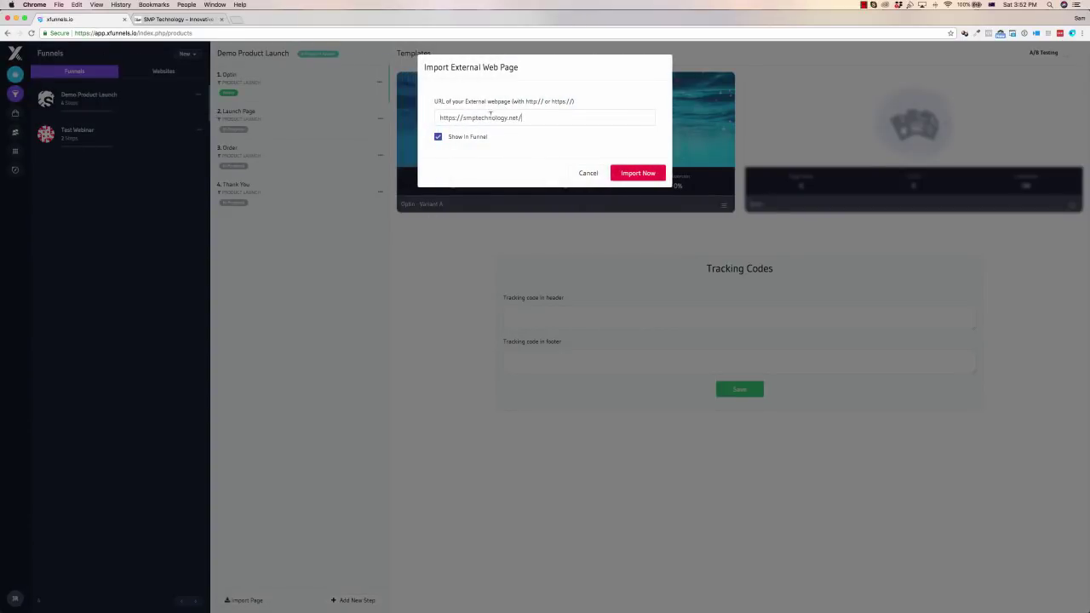
pyautogui.click(629, 174)
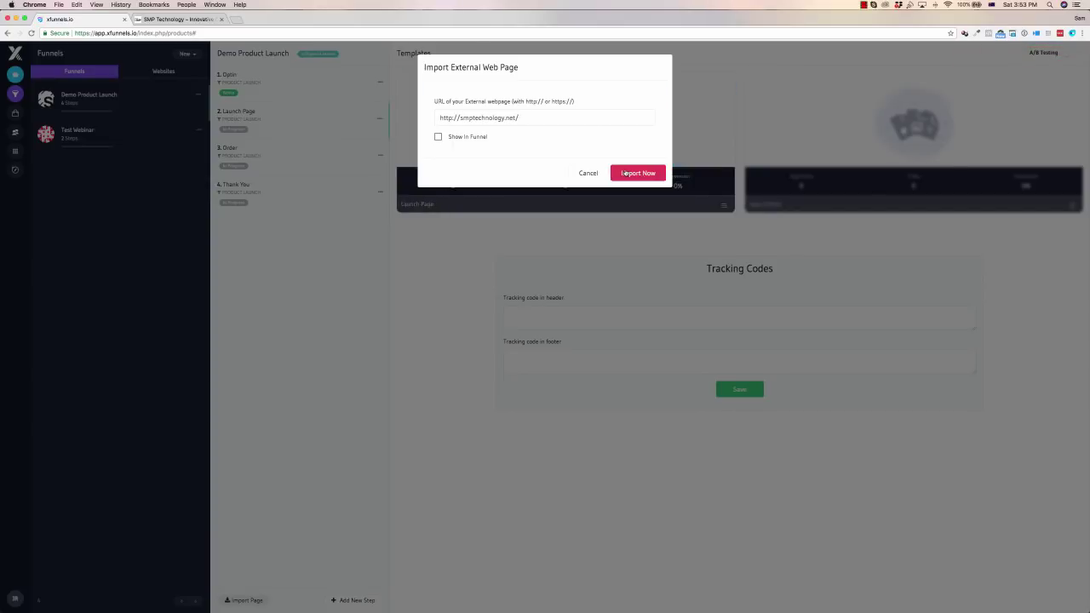
pyautogui.click(624, 172)
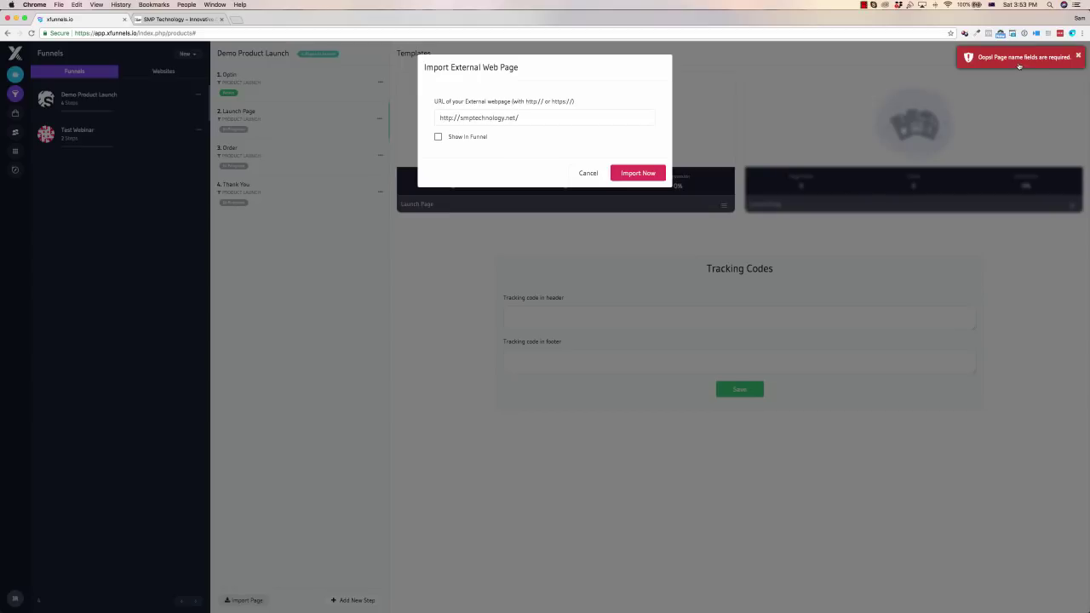
pyautogui.click(588, 172)
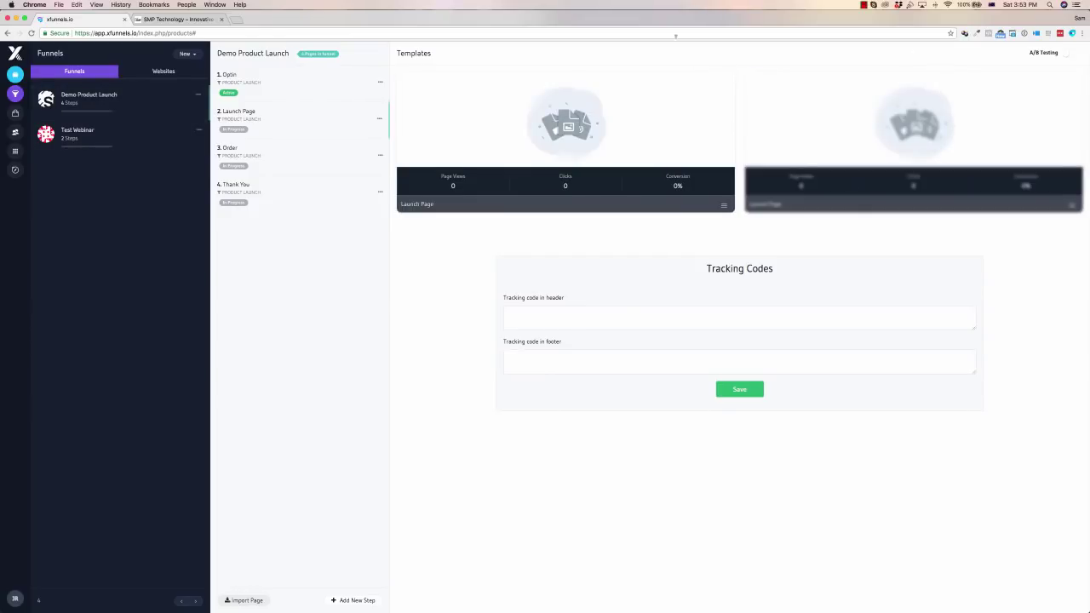
pyautogui.click(171, 19)
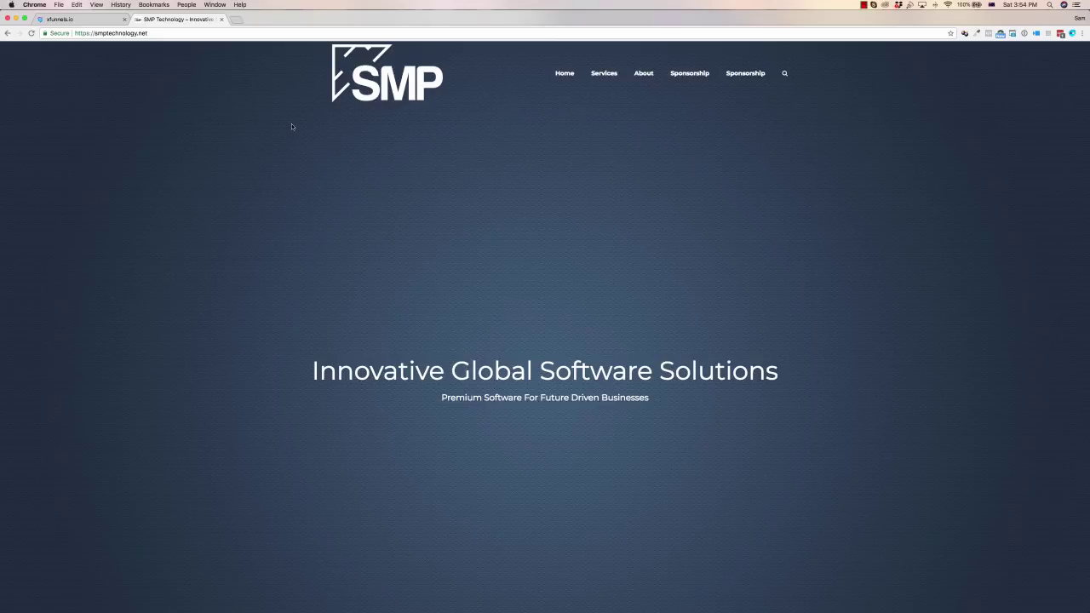
# Step: Turn on A/B testing for the Launch Page step, giving variants A and B
pyautogui.click(71, 20)
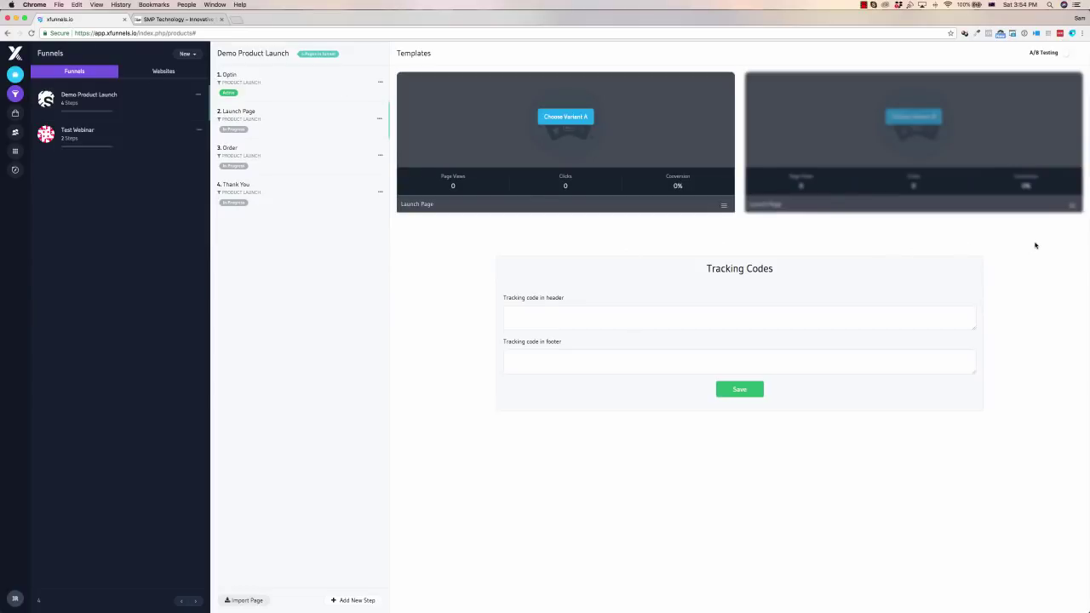
pyautogui.click(1066, 54)
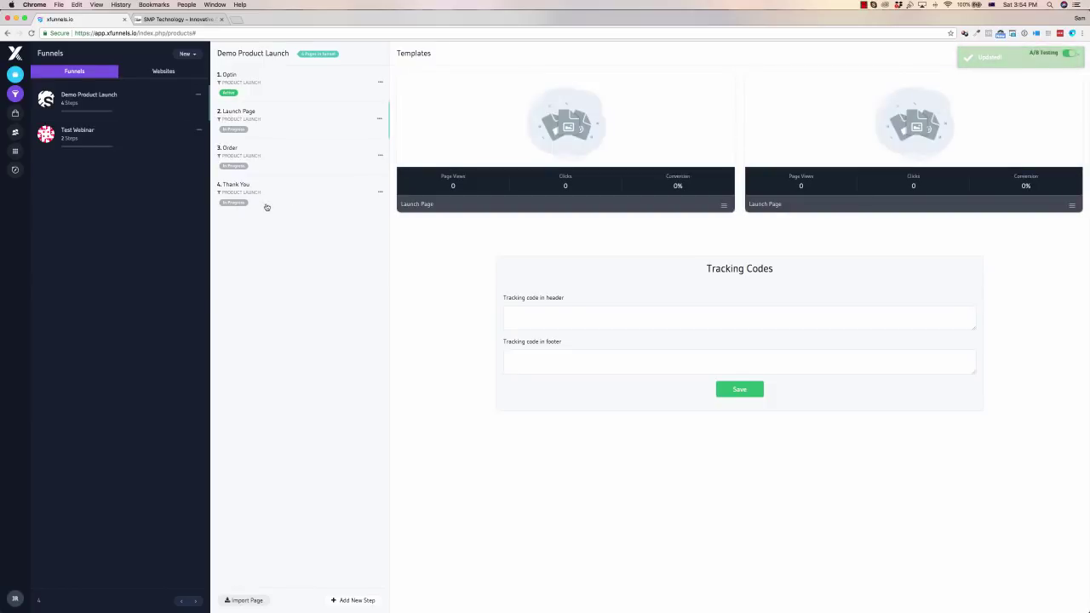
# Step: Create a new website named 'Demo Website' and return to the websites list
pyautogui.click(163, 71)
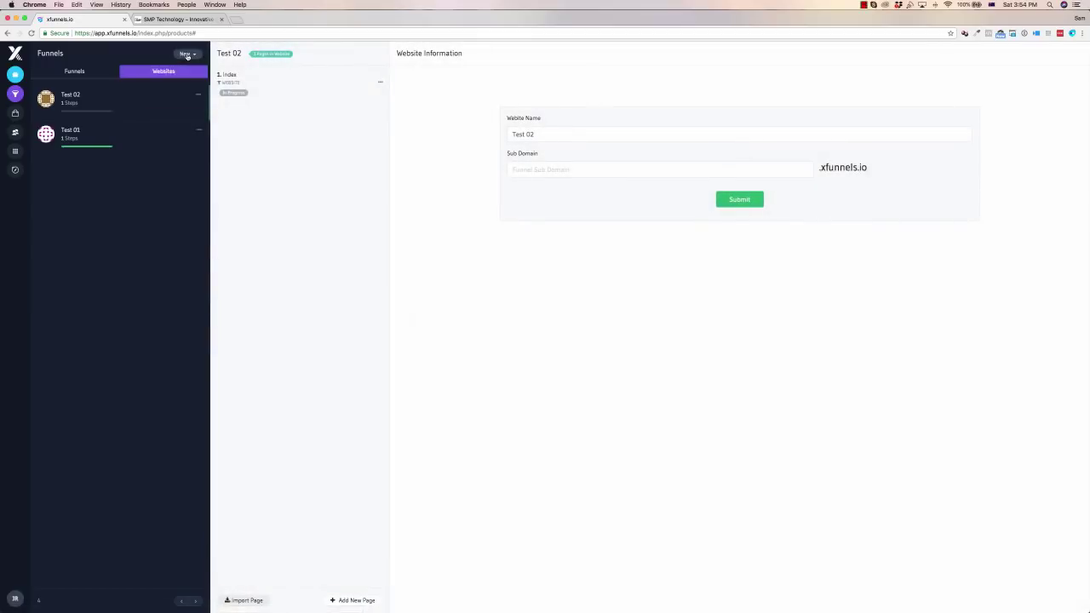
pyautogui.click(187, 55)
pyautogui.click(166, 90)
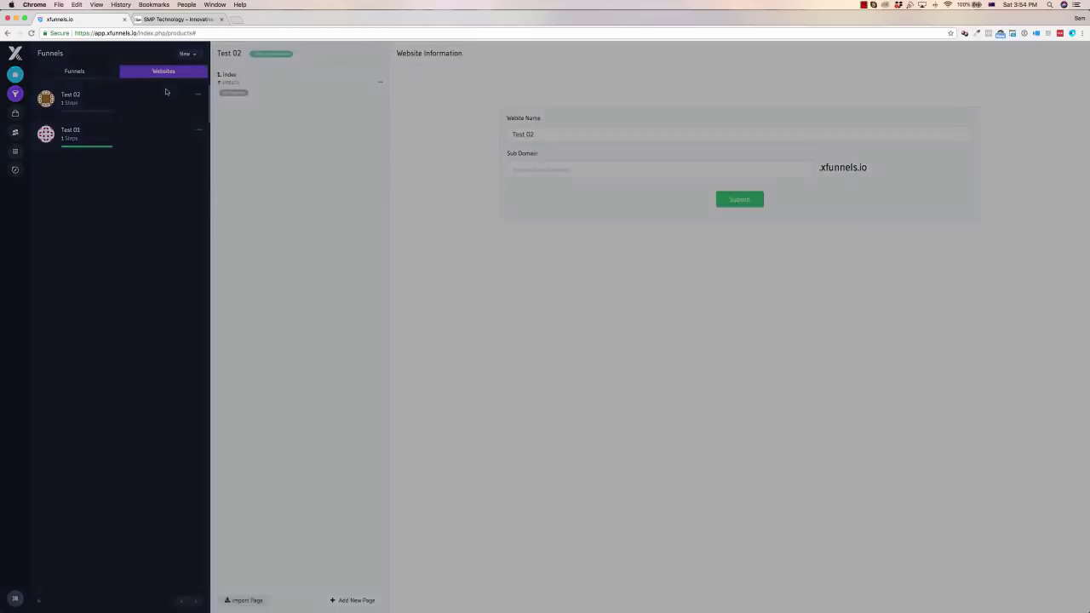
pyautogui.write('Demo Website')
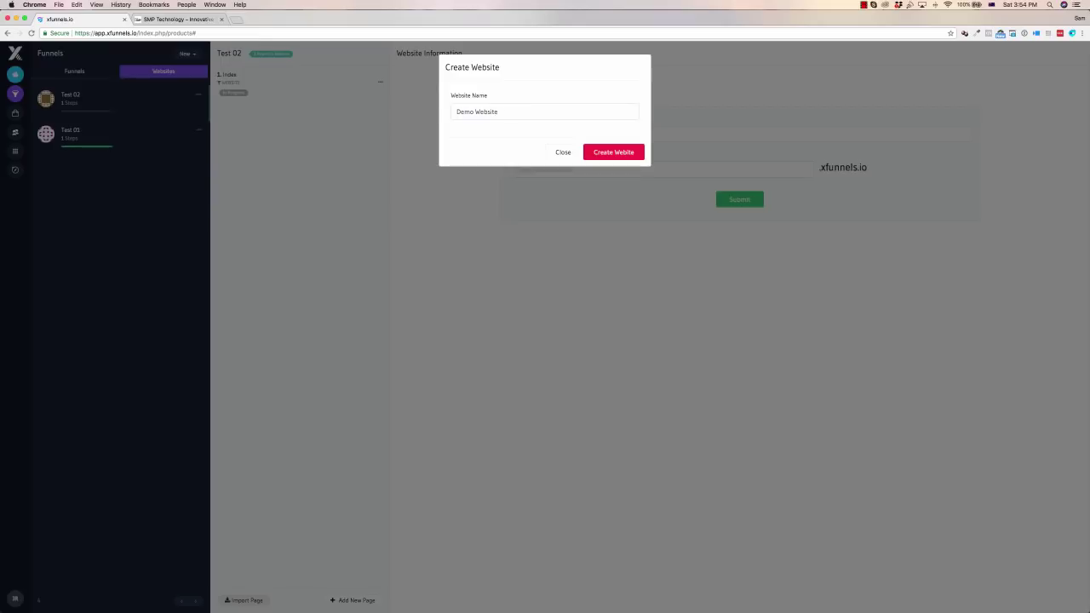
pyautogui.click(596, 152)
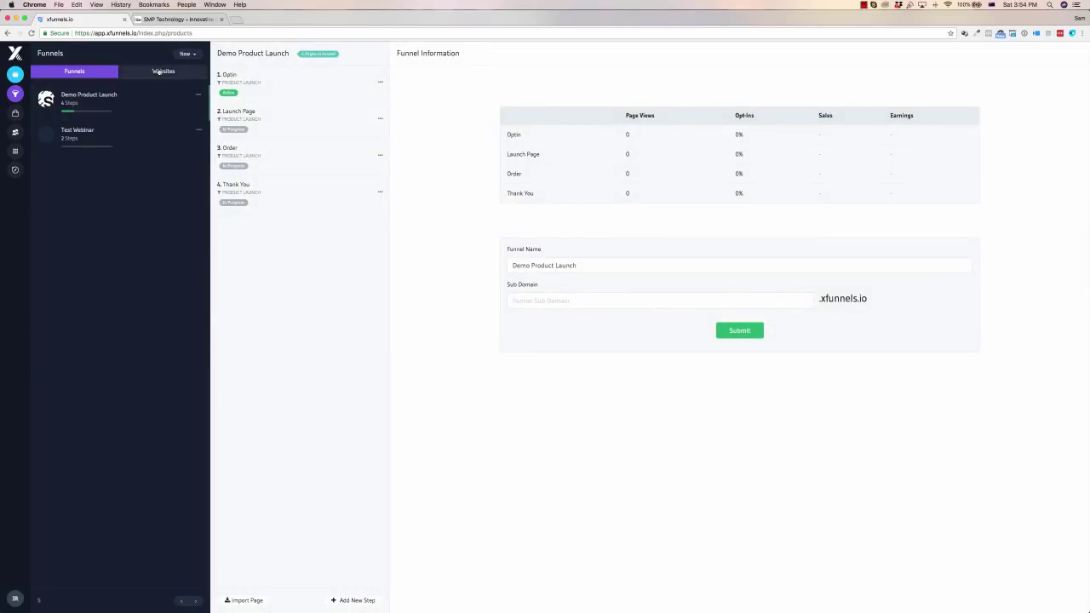
pyautogui.click(159, 72)
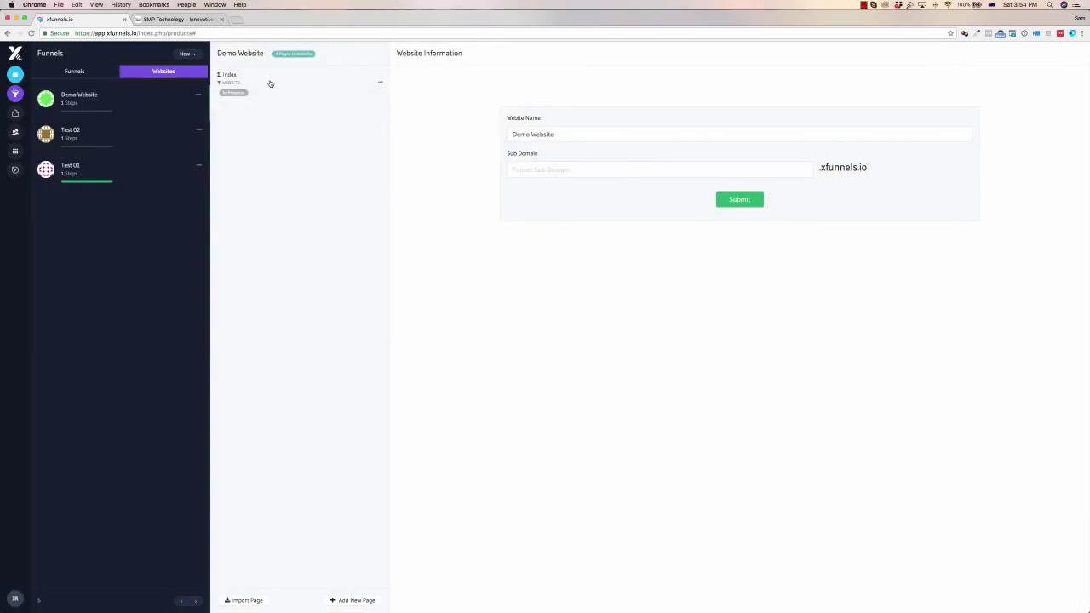
# Step: Open Demo Website's Index page and browse the website templates, closing without picking one
pyautogui.click(261, 82)
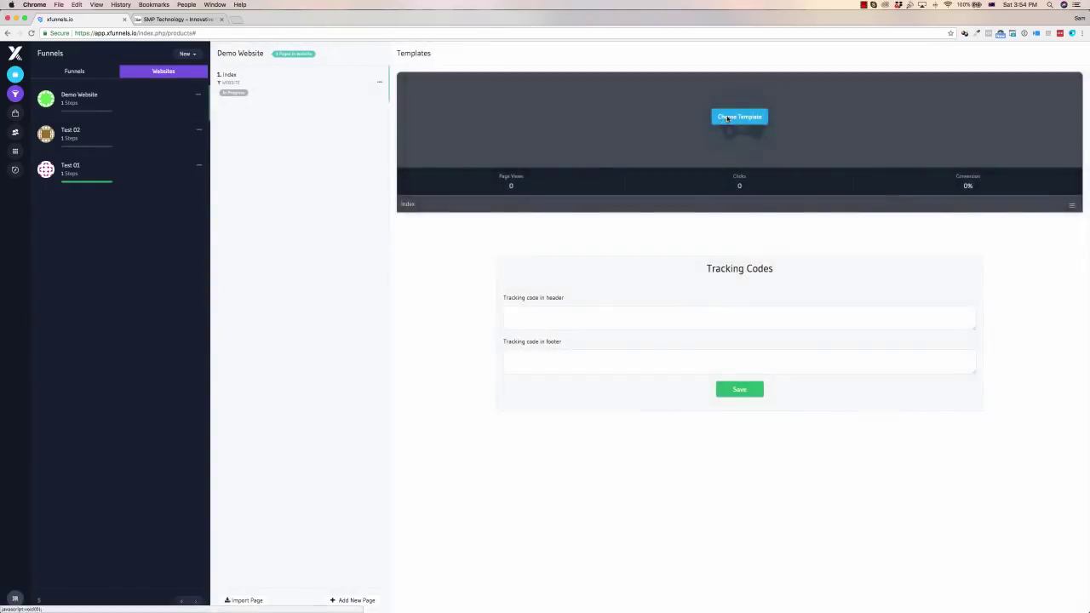
pyautogui.click(726, 119)
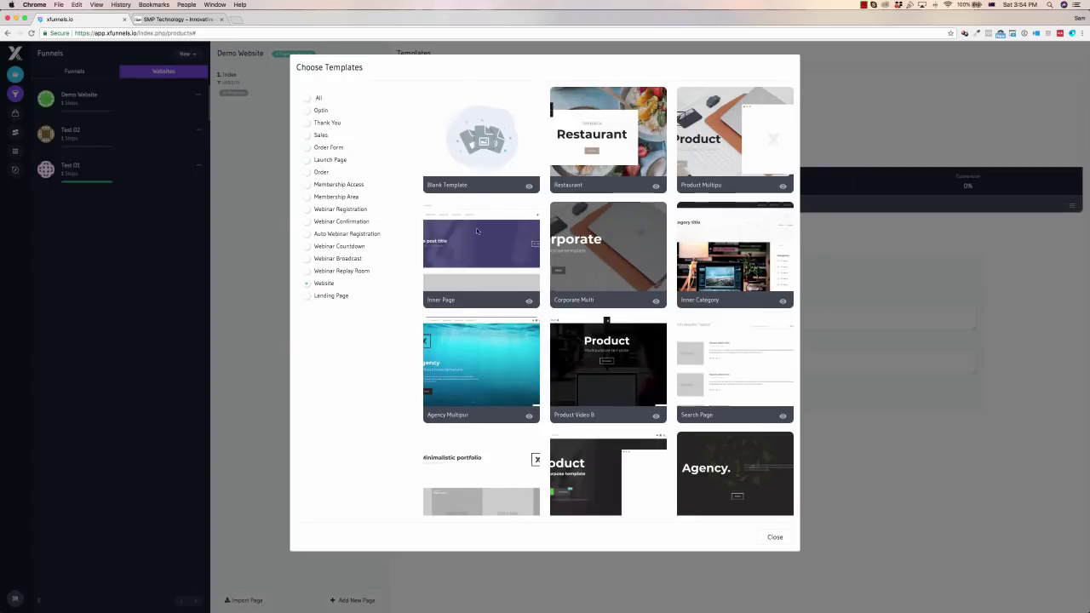
pyautogui.moveTo(497, 164)
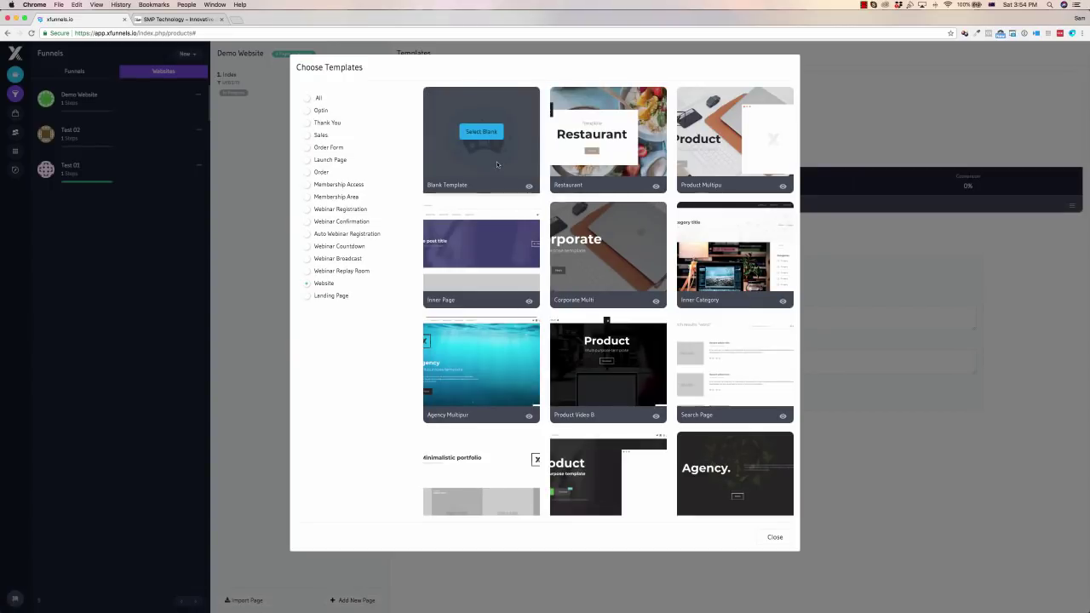
pyautogui.moveTo(451, 389)
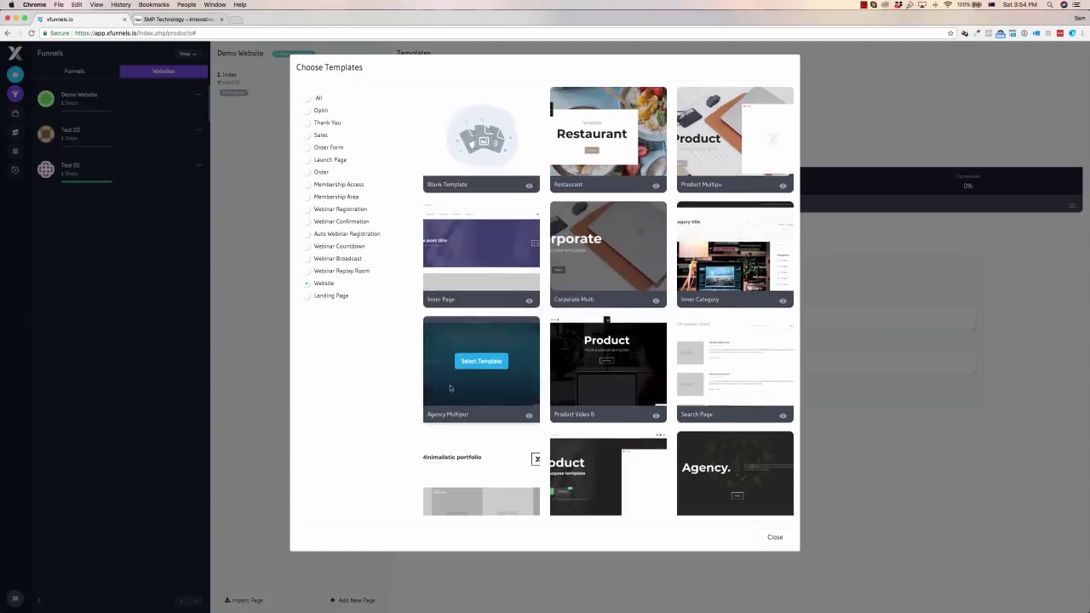
pyautogui.scroll(-5, 450, 388)
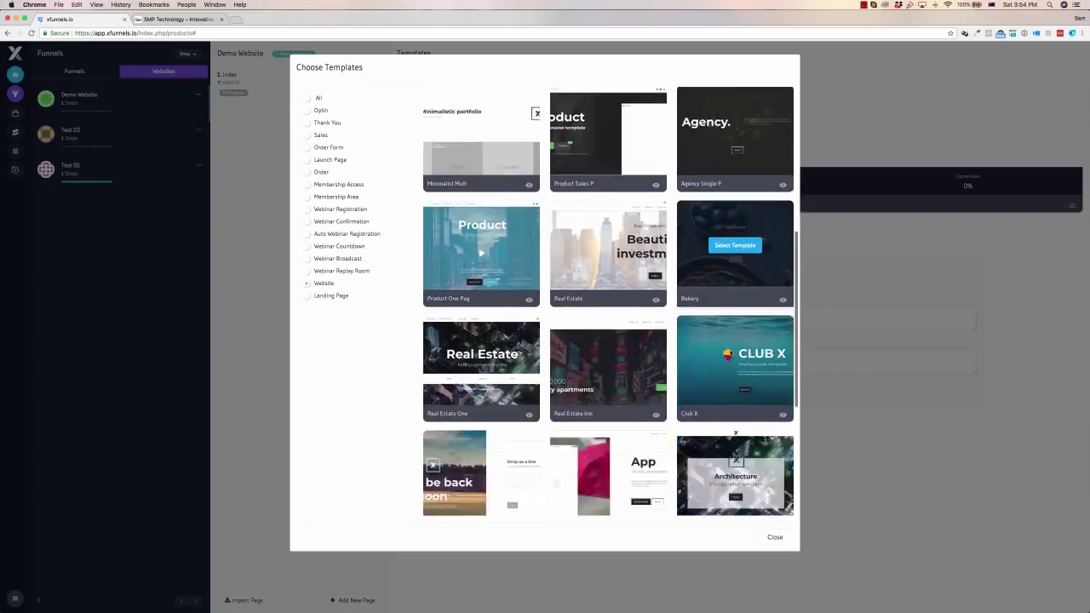
pyautogui.scroll(-4, 626, 300)
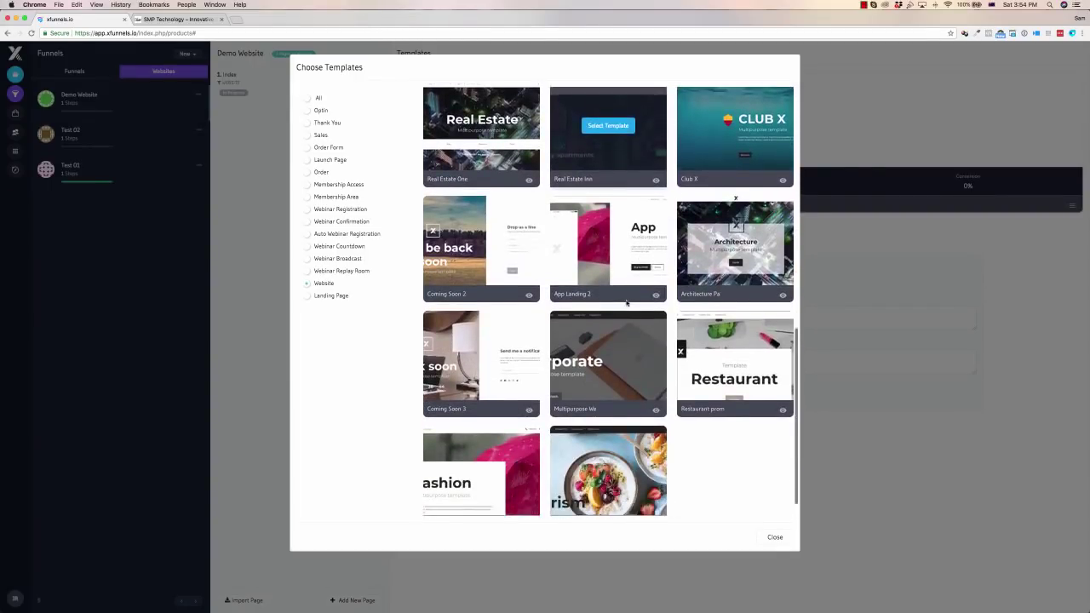
pyautogui.scroll(-1, 626, 302)
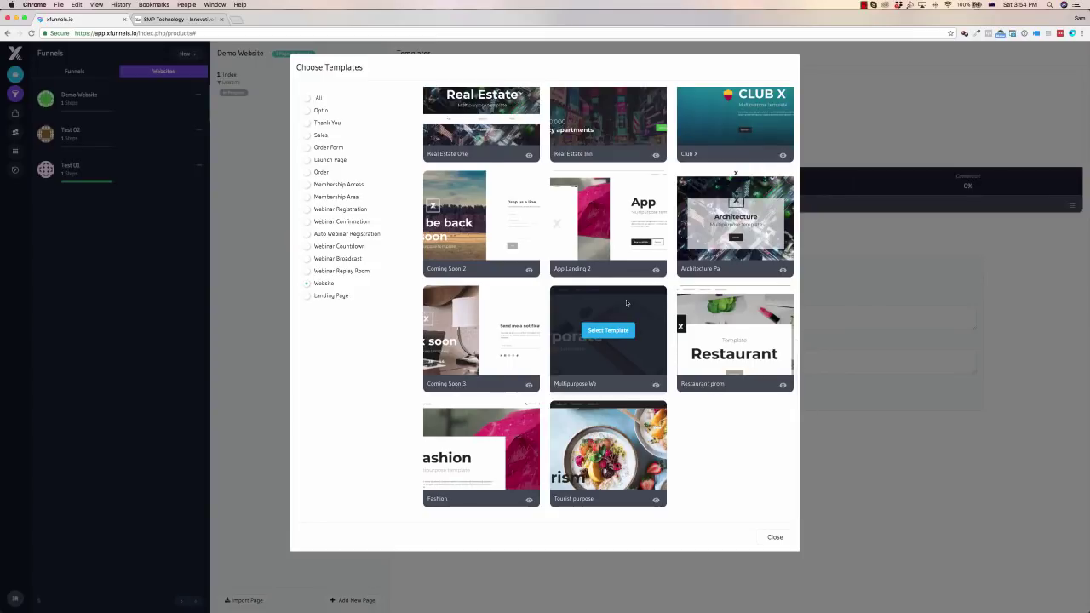
pyautogui.scroll(10, 625, 302)
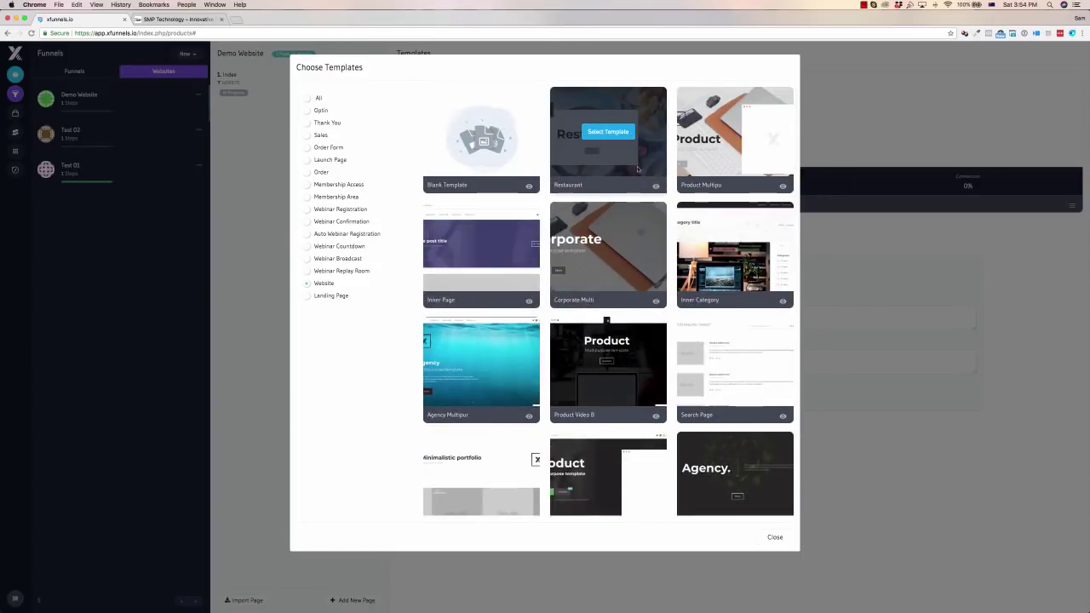
pyautogui.click(775, 537)
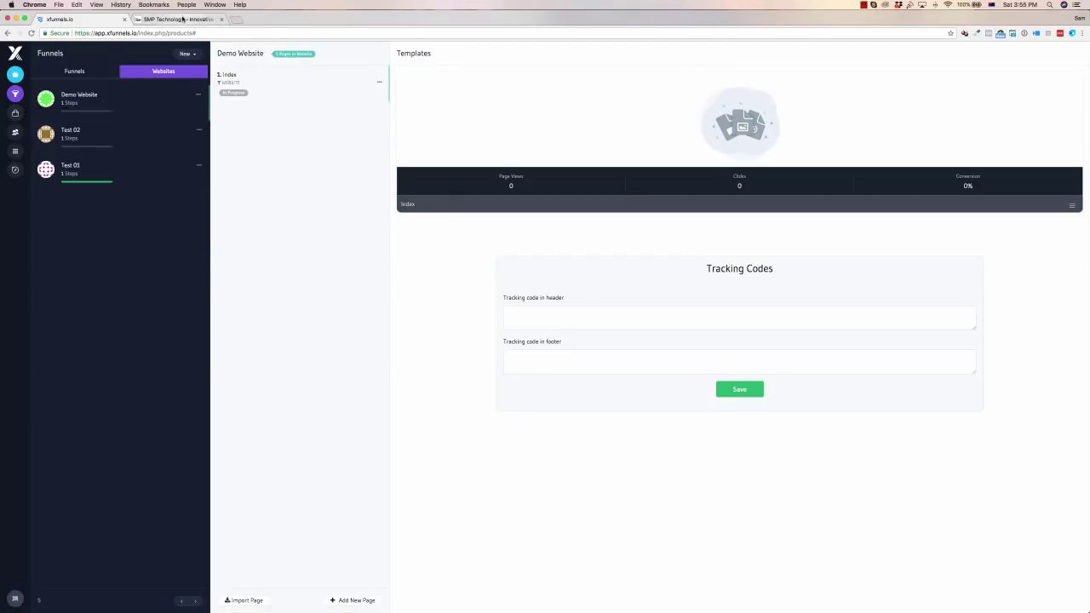
pyautogui.click(175, 19)
pyautogui.click(96, 19)
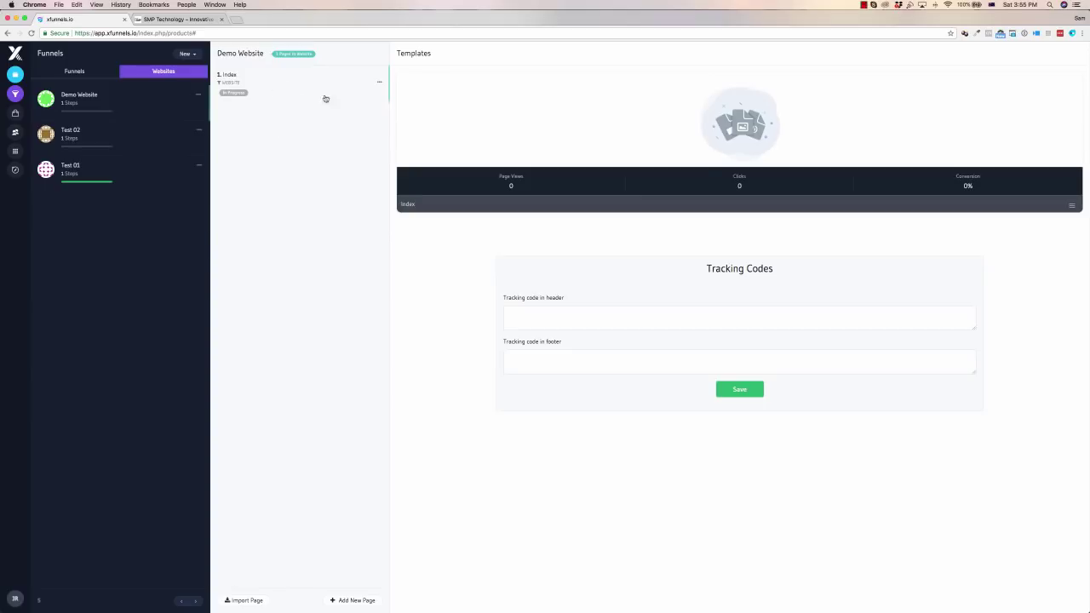
pyautogui.moveTo(429, 119)
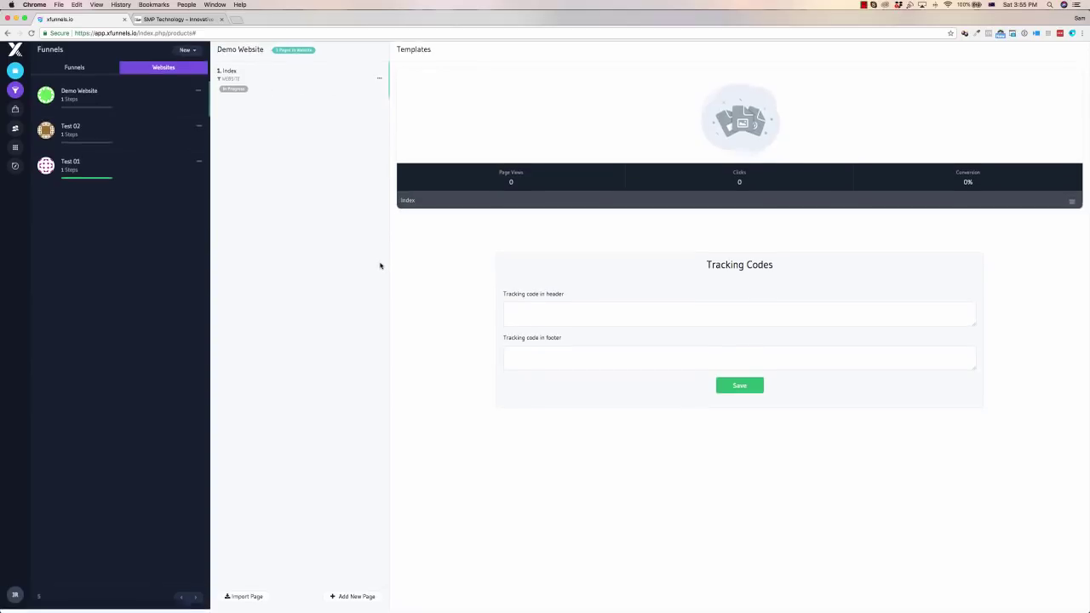